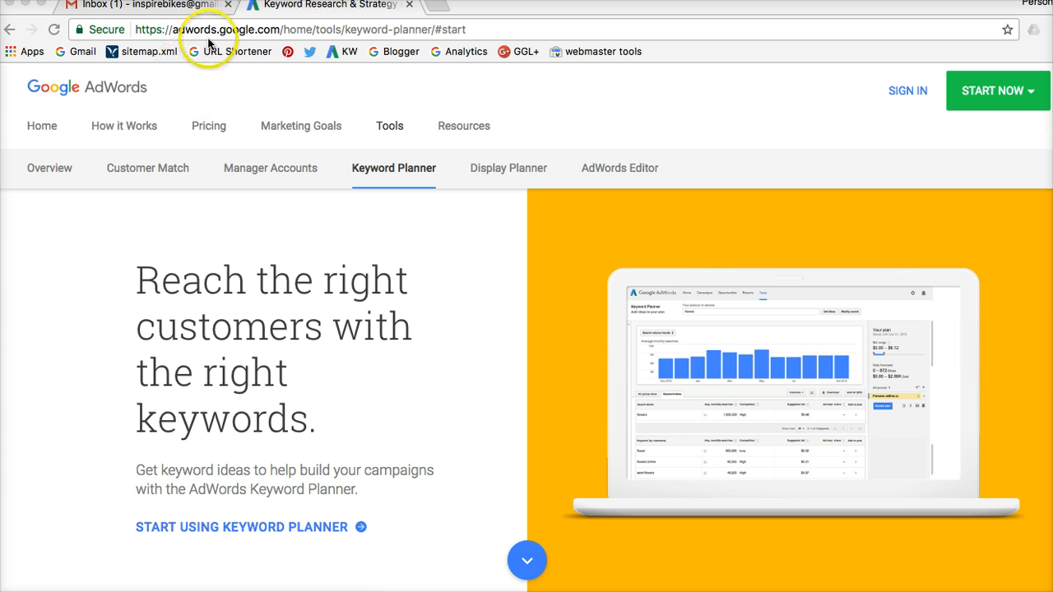
Step: Increase the browser's page zoom by two levels so the Keyword Planner page is easier to read
left_click(1052, 29)
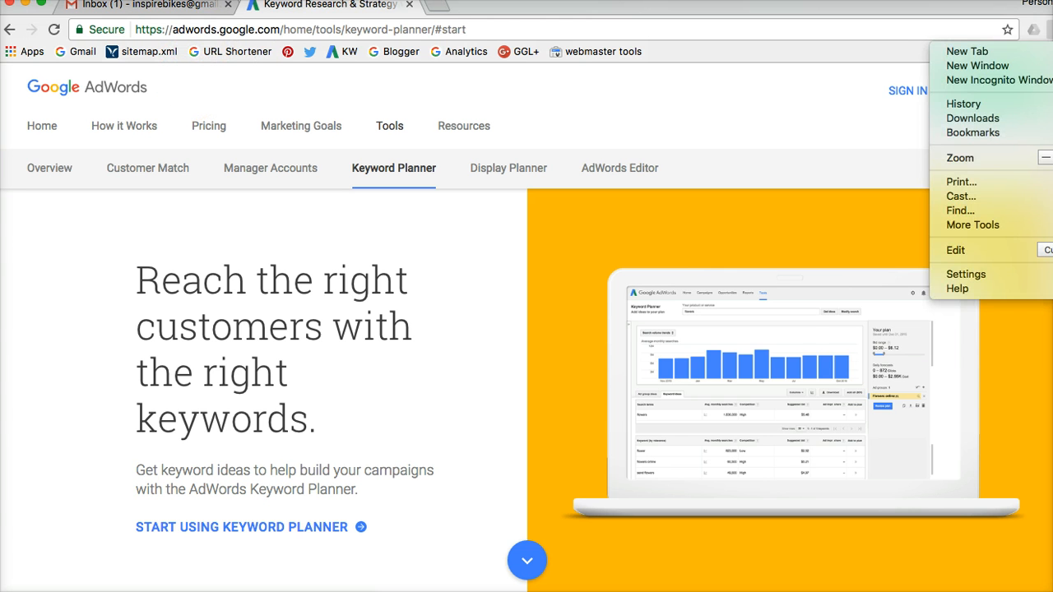
left_click(1052, 158)
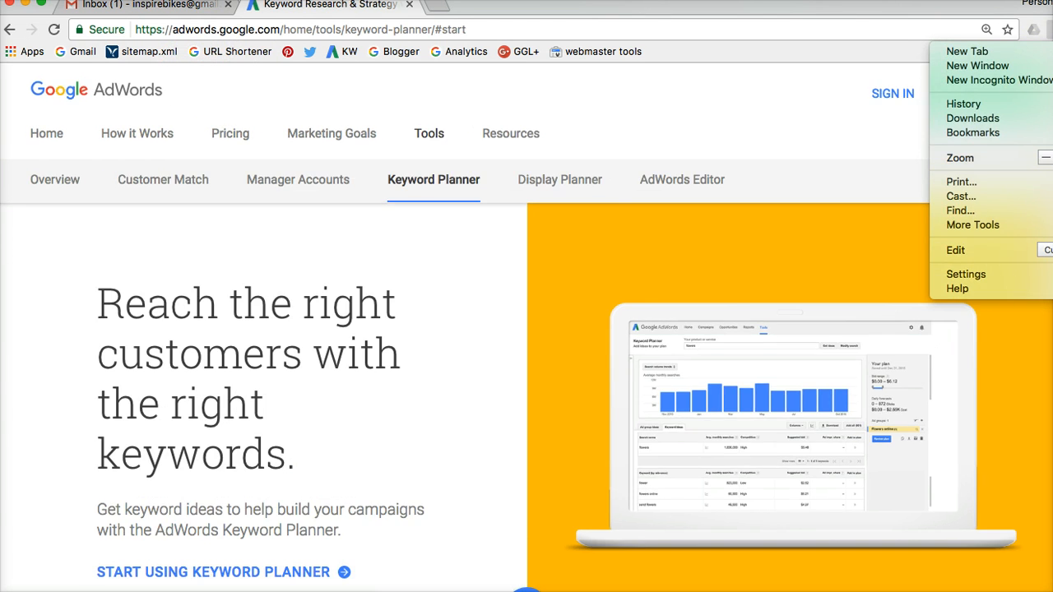
left_click(1052, 158)
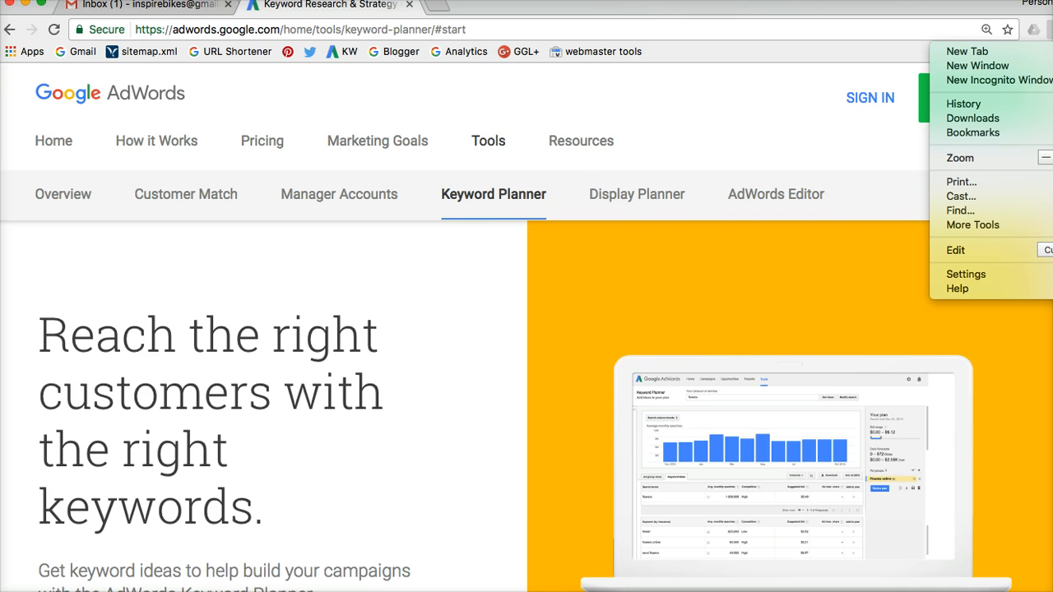
left_click(443, 286)
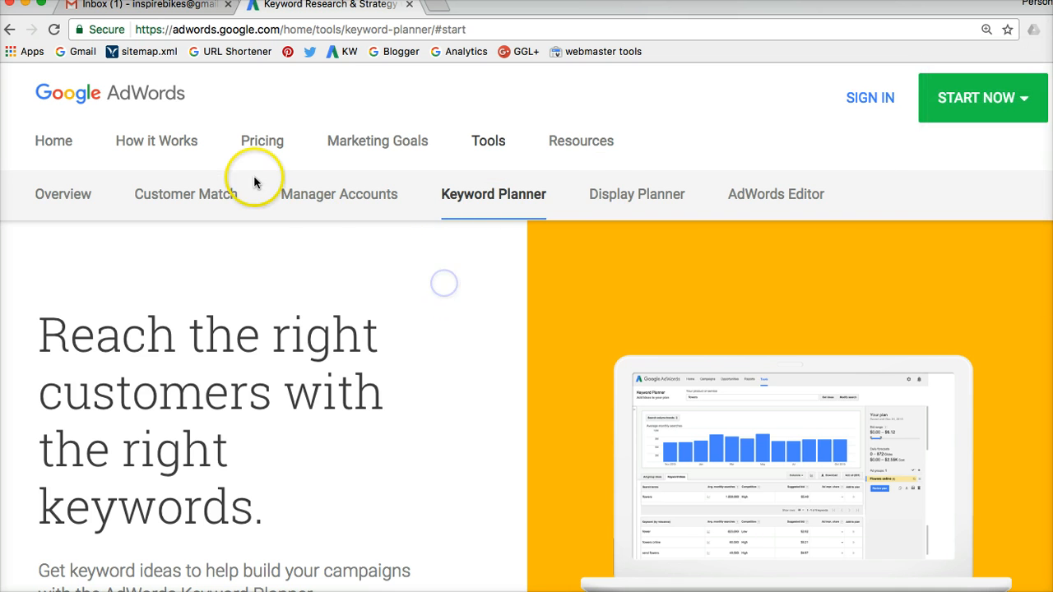
Step: Highlight the adwords.google.com domain in the page address, and clear the highlight
left_click(209, 30)
left_click_drag(280, 29, 175, 30)
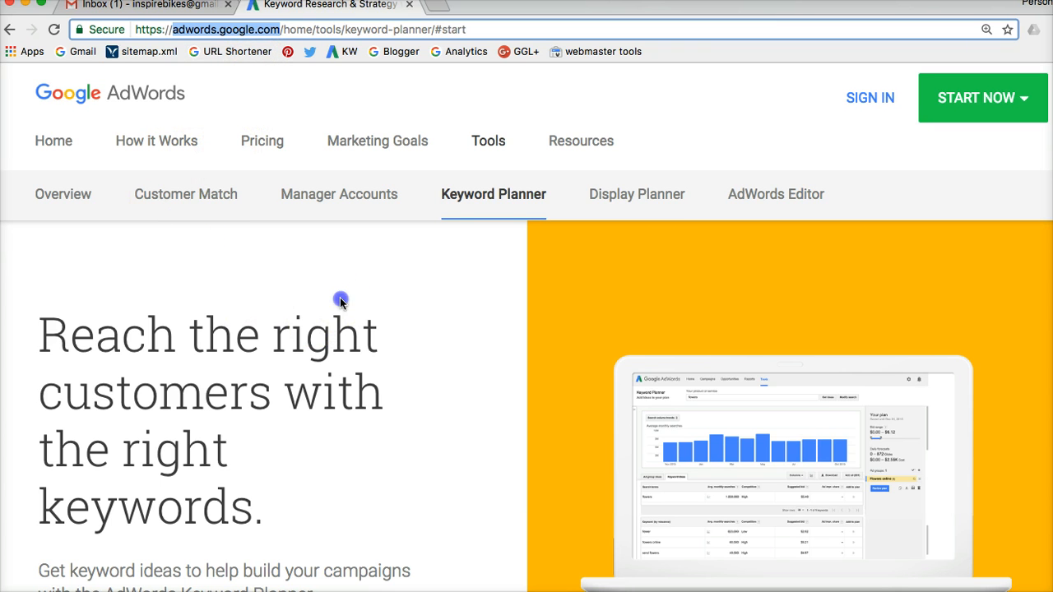
left_click(341, 301)
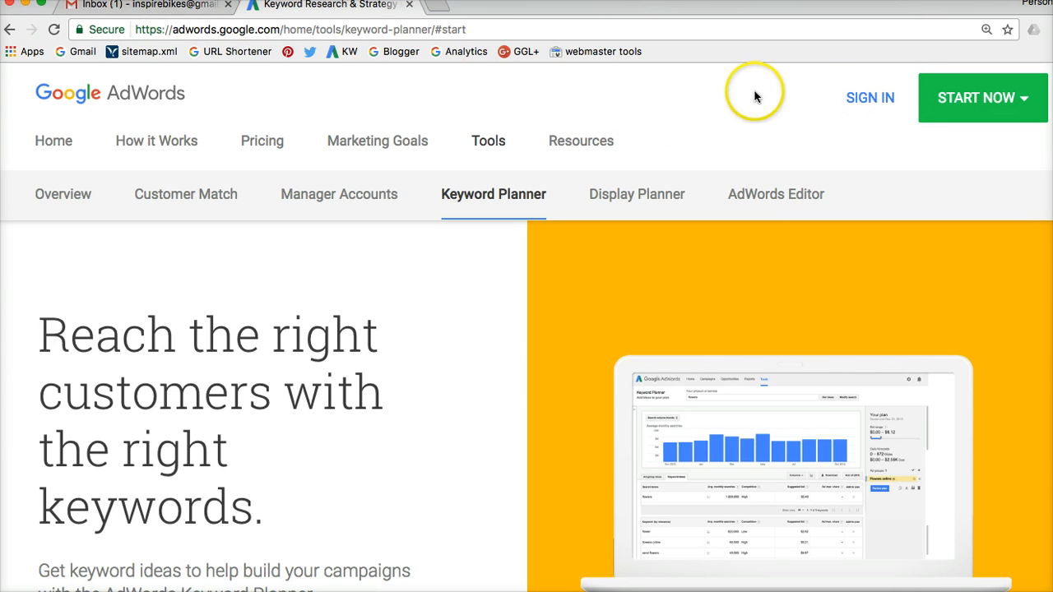
Step: Sign in to Google AdWords with the displayed account and its prefilled password
left_click(866, 103)
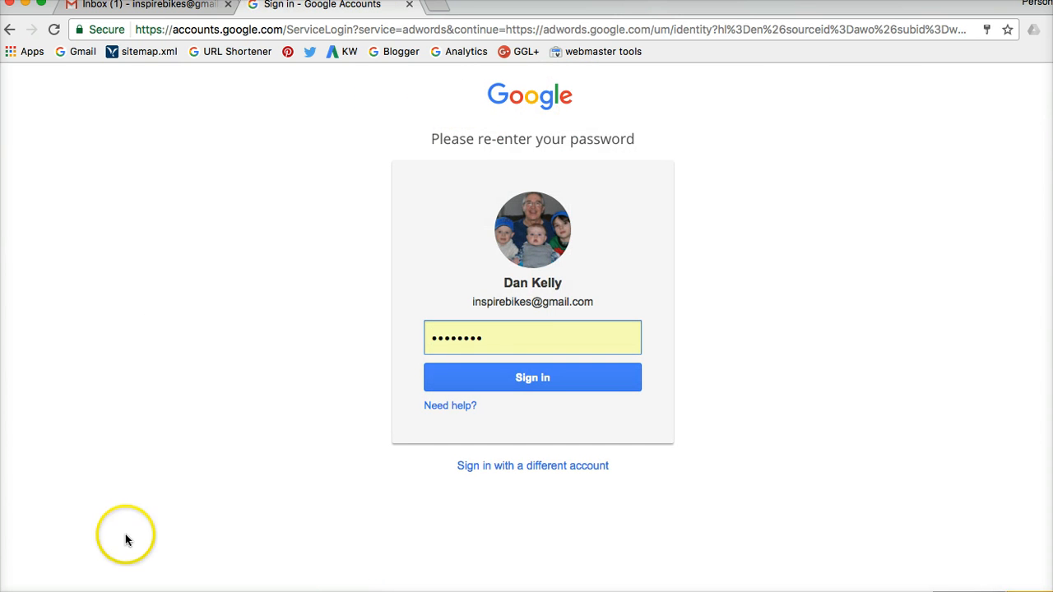
left_click(506, 379)
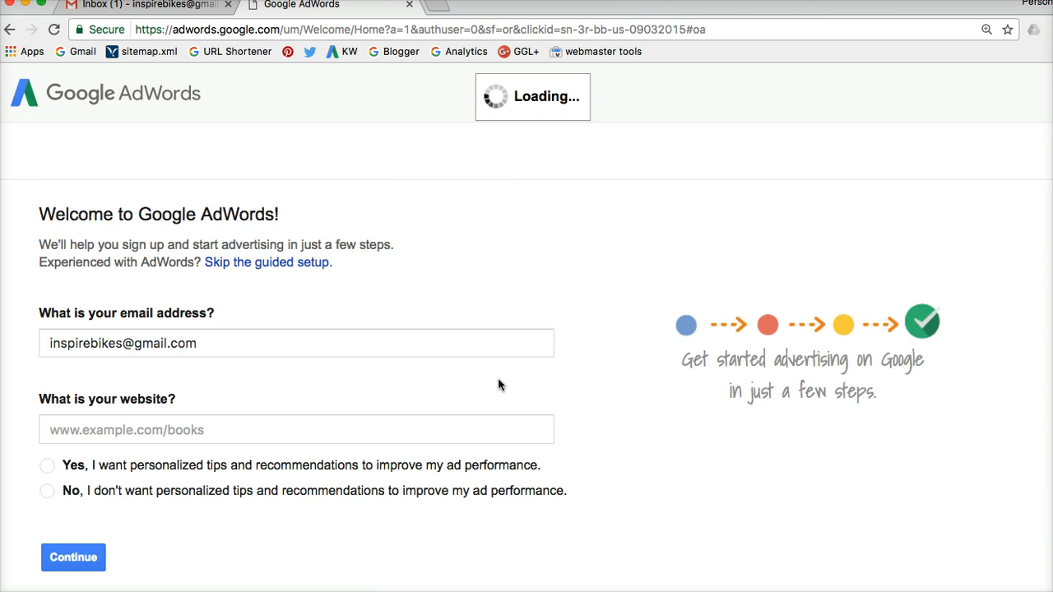
left_click(455, 381)
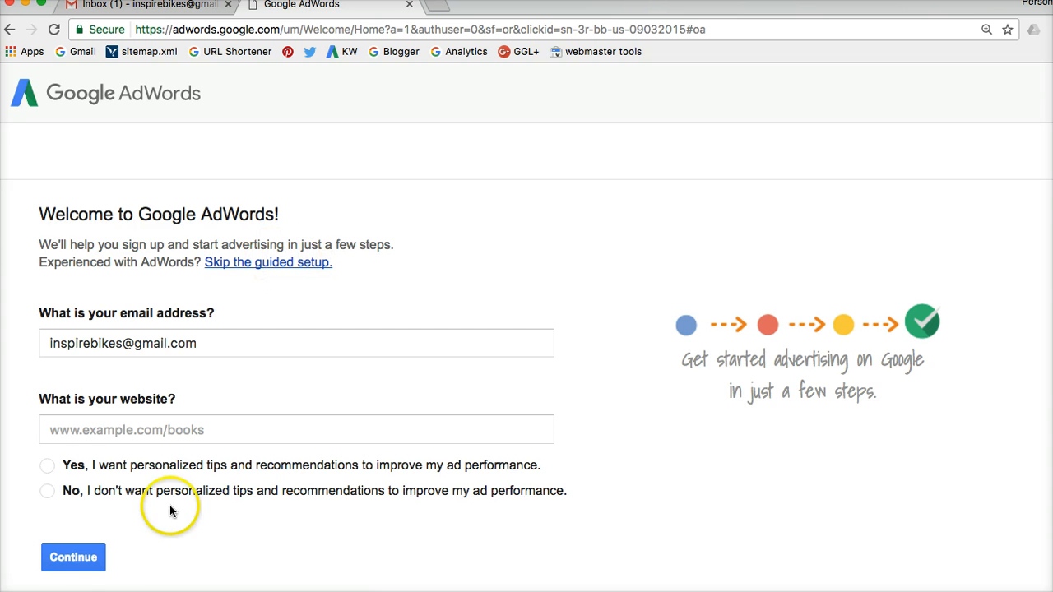
Step: Look over the AdWords welcome form and skip the guided setup
scroll(102, 563, "down", 1)
scroll(102, 562, "down", 2)
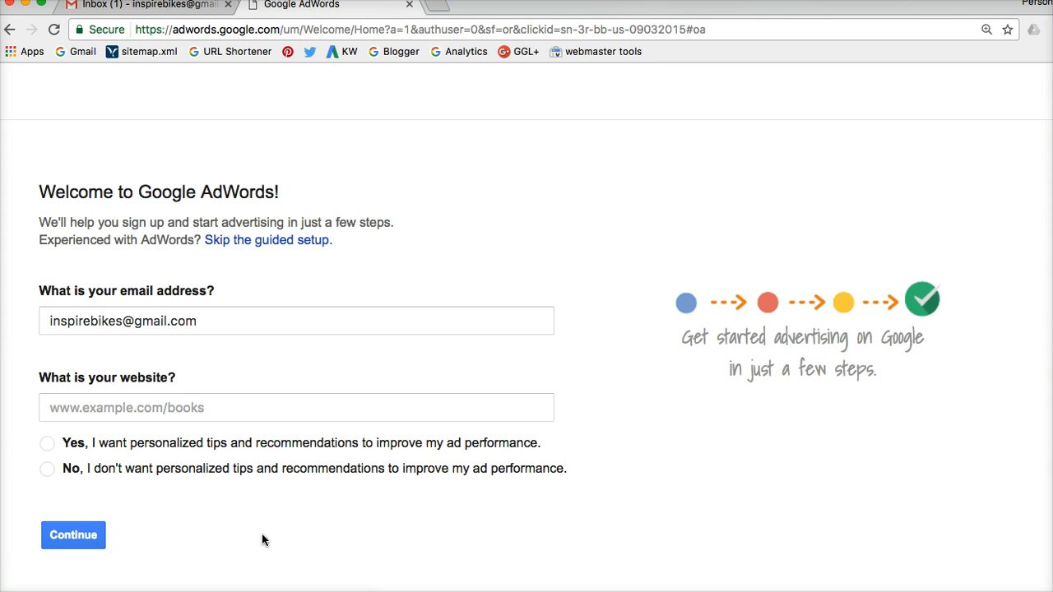
scroll(257, 539, "up", 2)
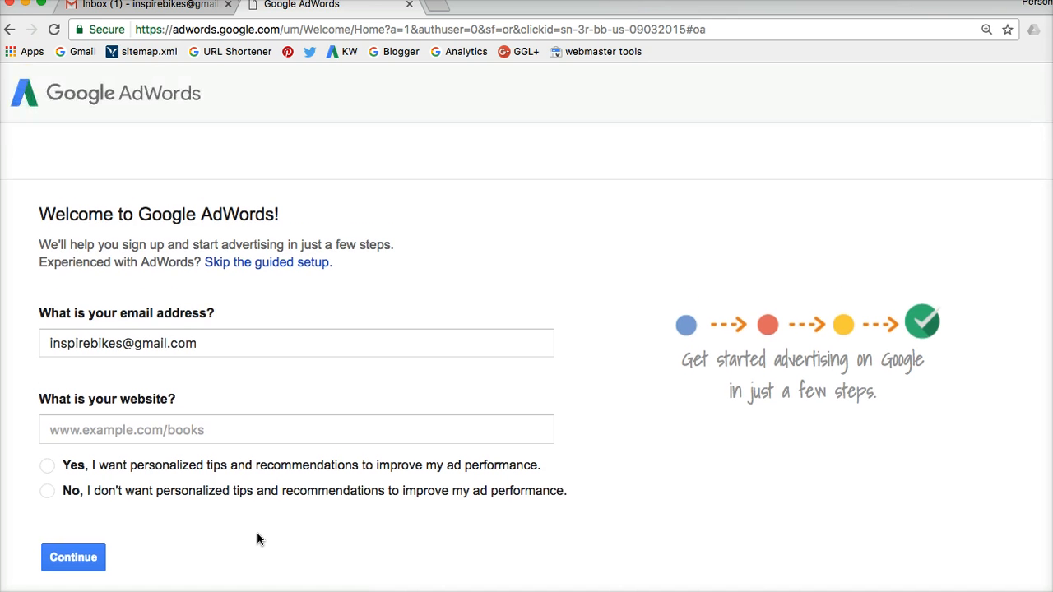
left_click(255, 266)
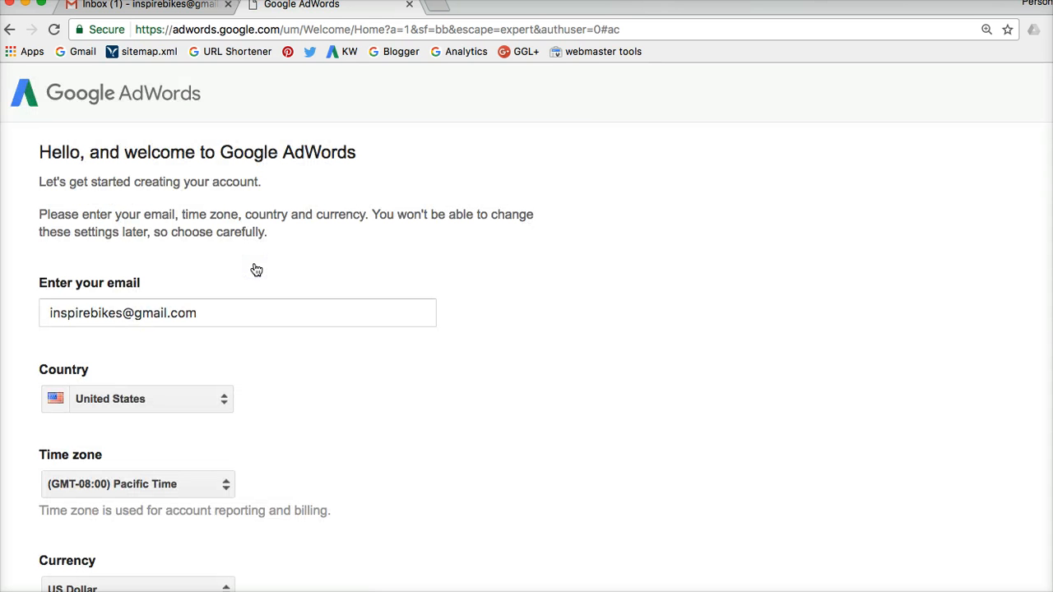
Step: Set the account's time zone to (GMT-07:00) Mountain Time, and save the account settings to continue
left_click(314, 270)
scroll(501, 258, "down", 3)
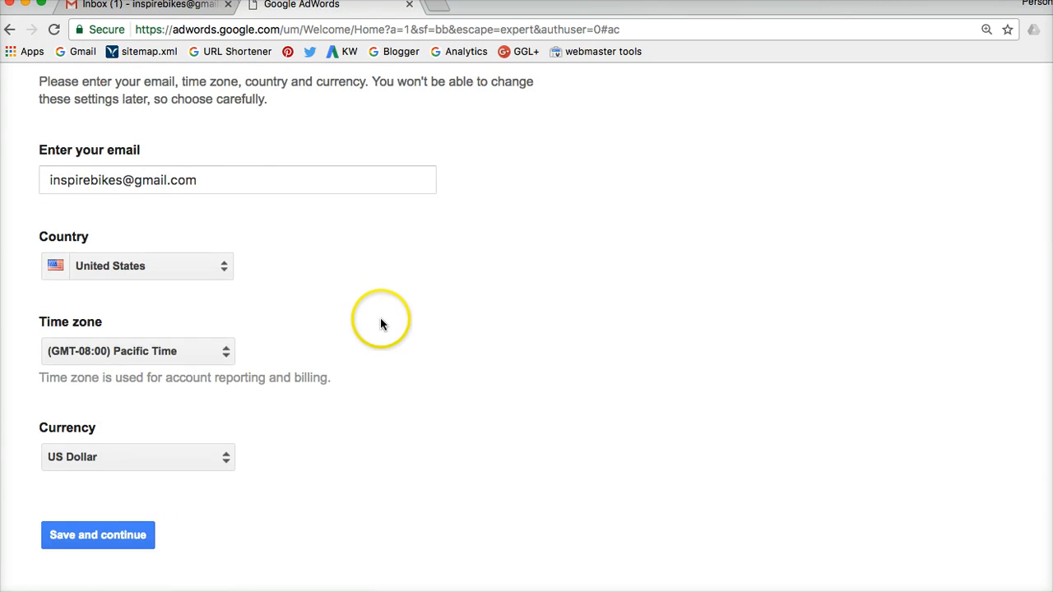
scroll(381, 323, "up", 3)
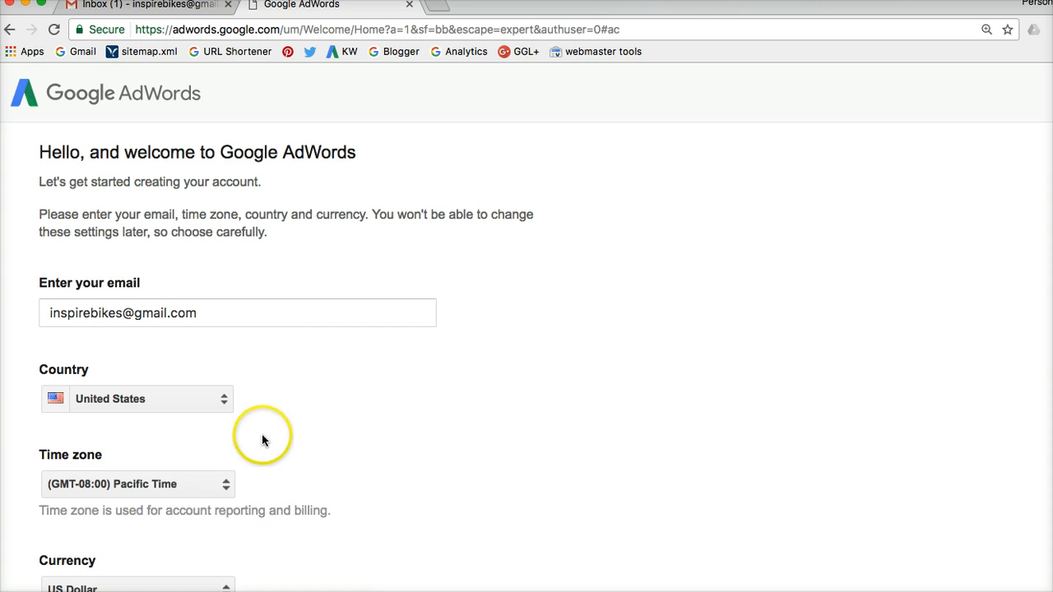
scroll(262, 440, "down", 3)
left_click(195, 355)
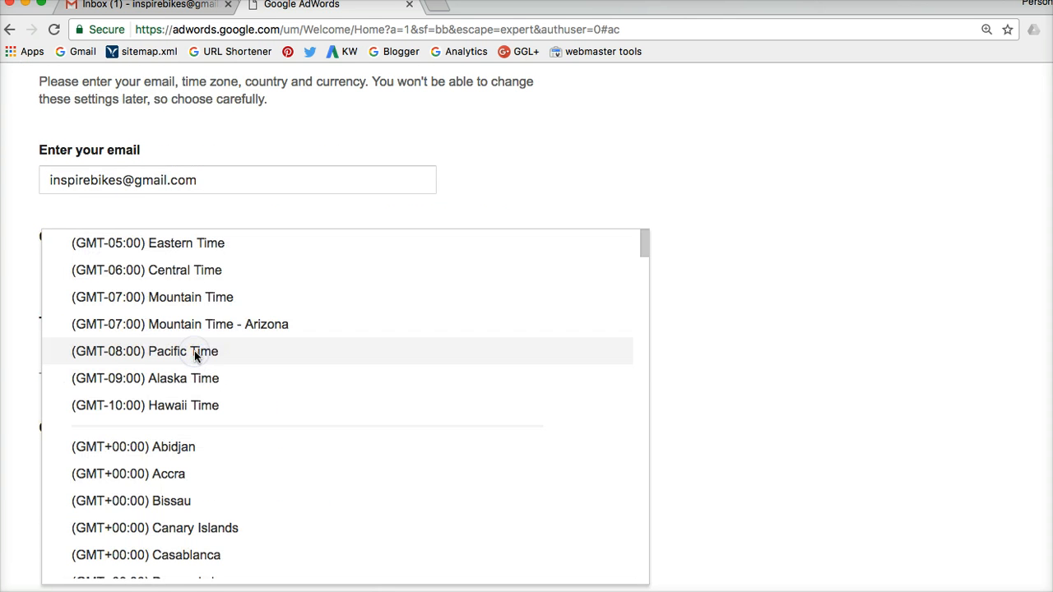
left_click(200, 298)
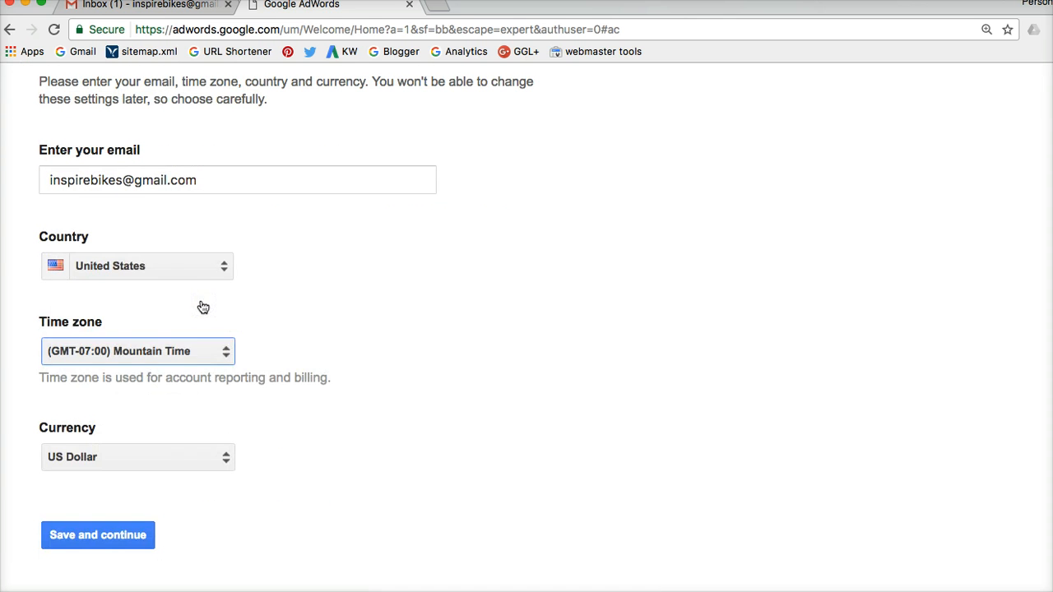
left_click(85, 536)
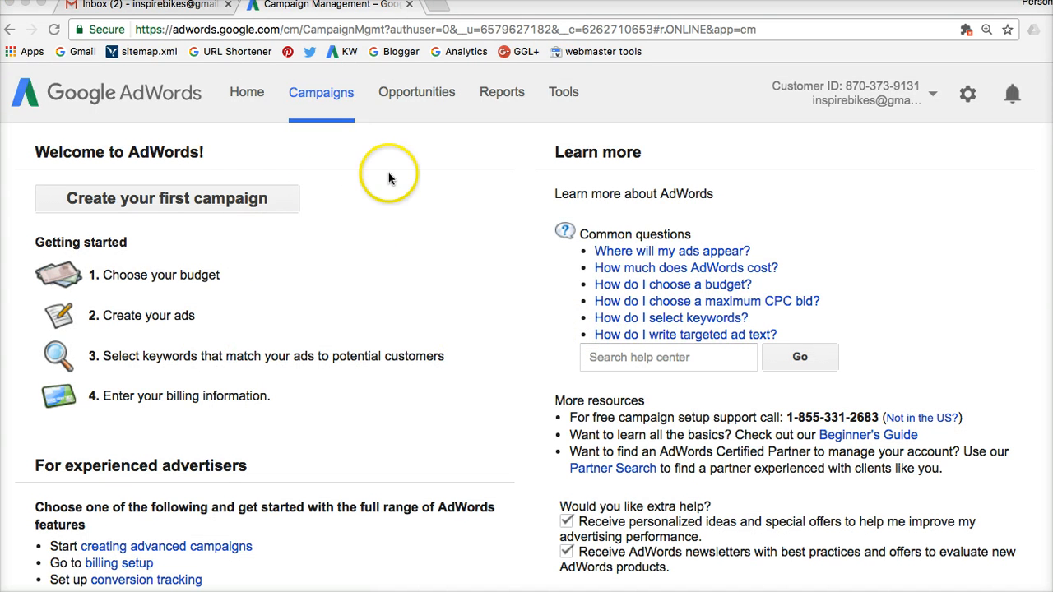
Step: Open Keyword Planner and expand the search for new keywords using a phrase, website or category
left_click(599, 101)
left_click(565, 96)
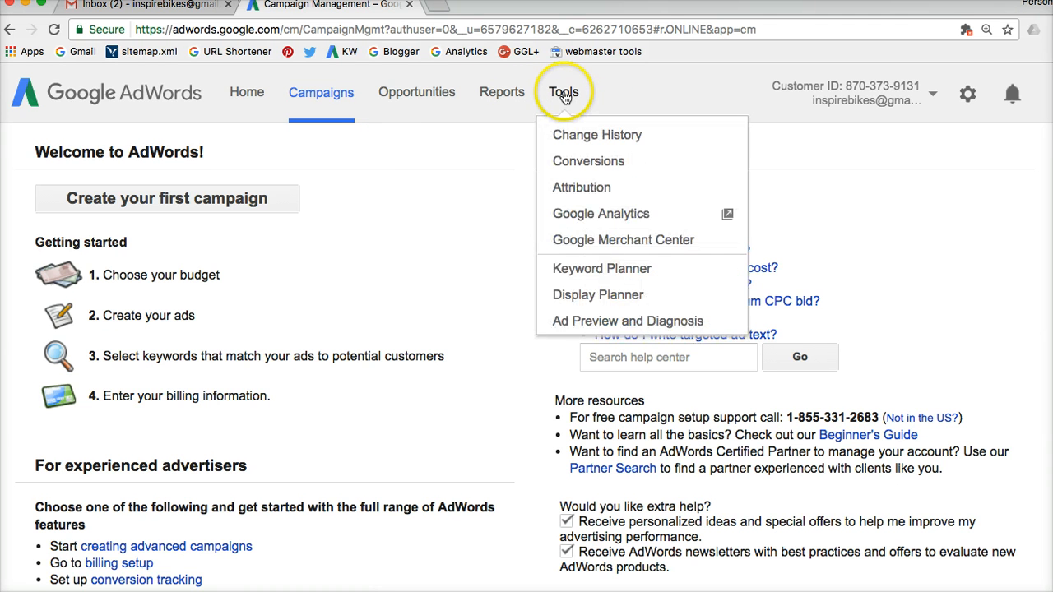
left_click(587, 272)
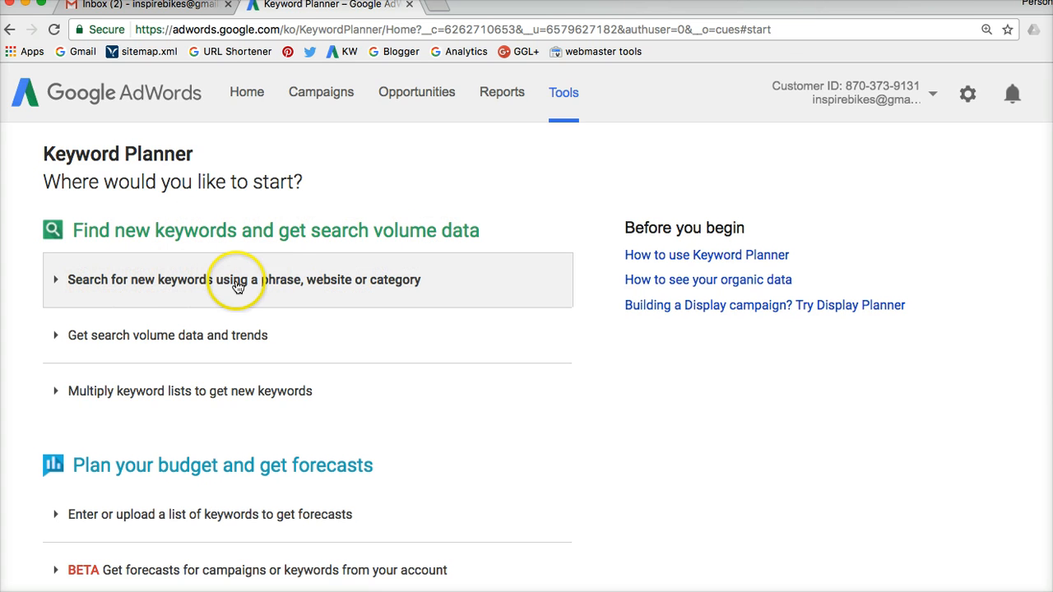
left_click(284, 282)
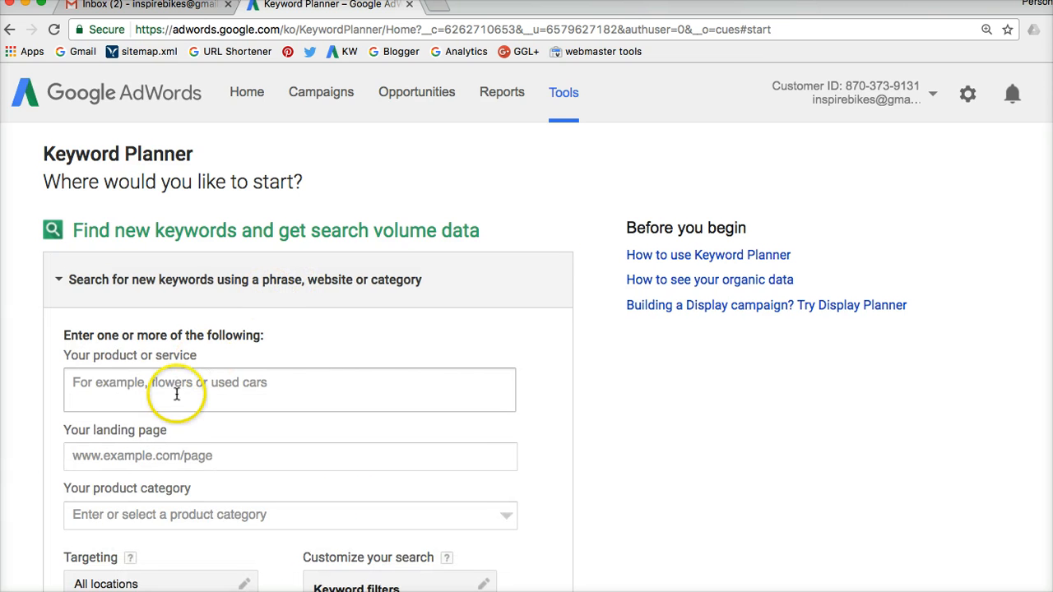
Step: Get keyword ideas for mountain bikes, full suspension mountain bikes, kids bikes, beach cruiser bikes, road bikes, racing bikes and BMX bikes, one per line
left_click(96, 393)
scroll(164, 346, "down", 3)
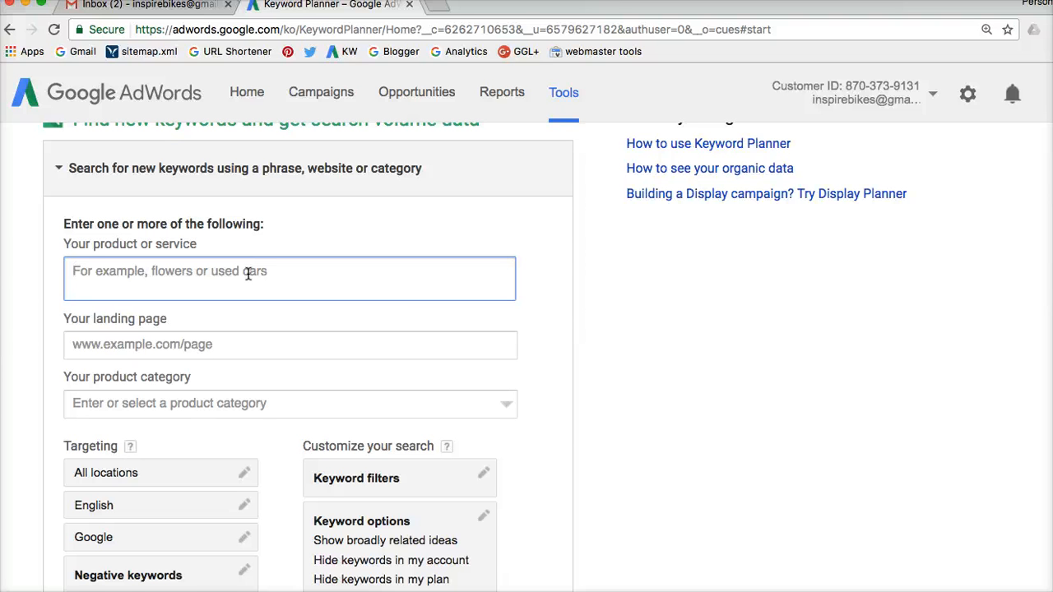
type("mountain bikes")
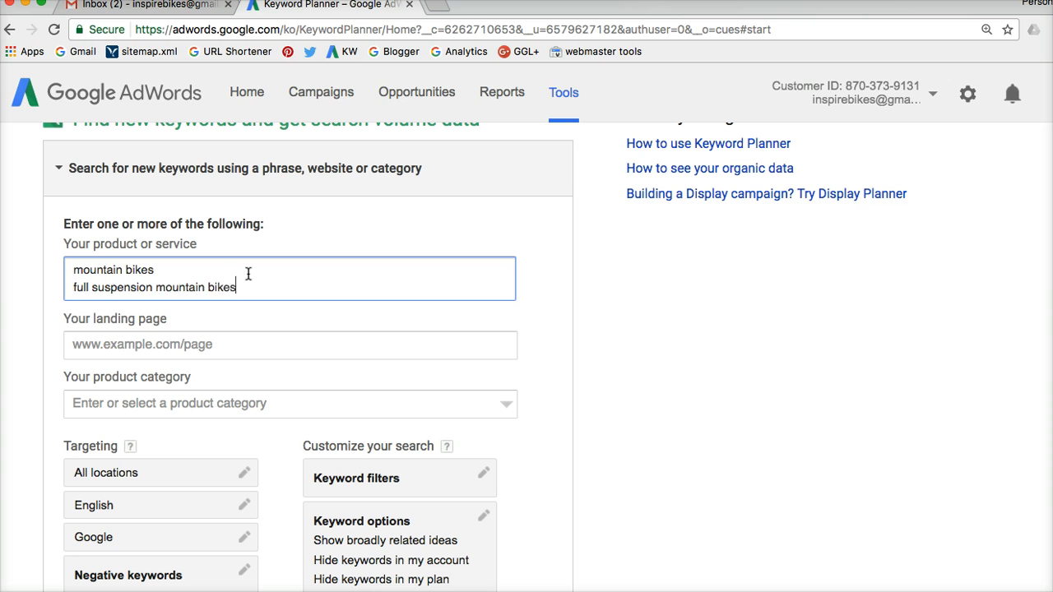
key("Return")
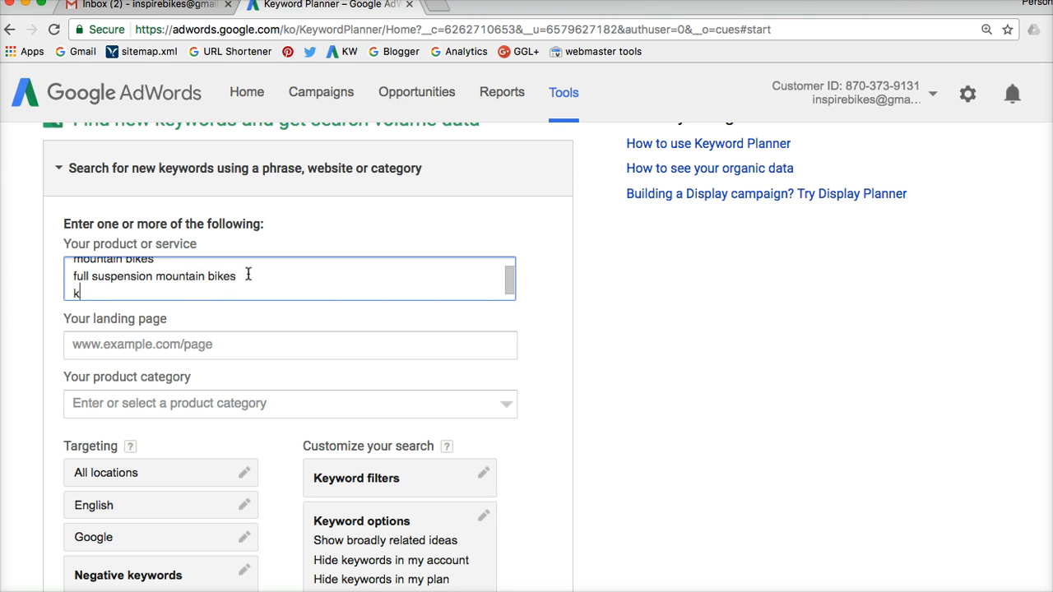
key("Return")
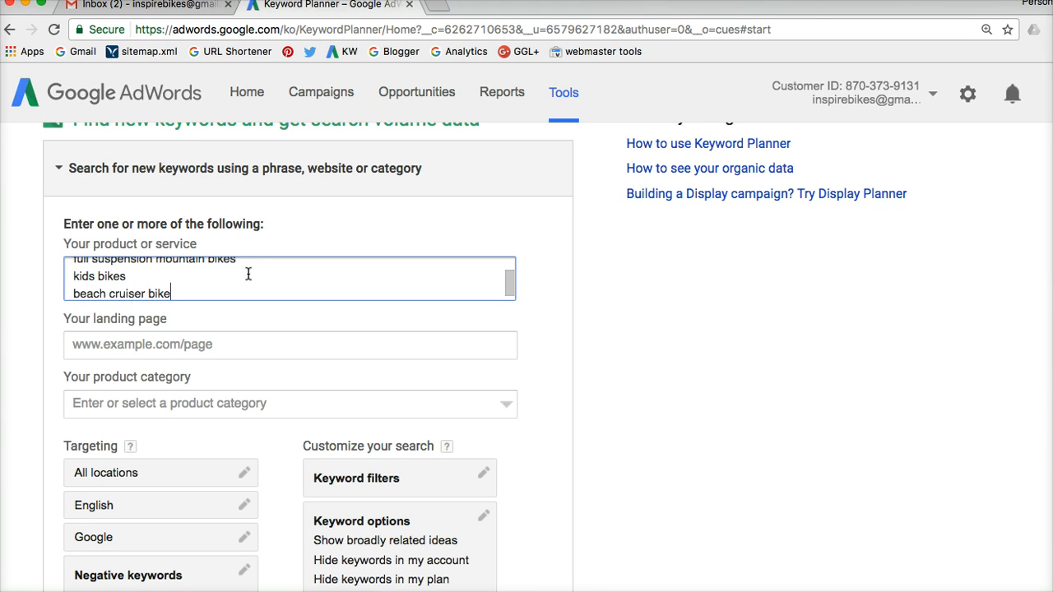
key("Return")
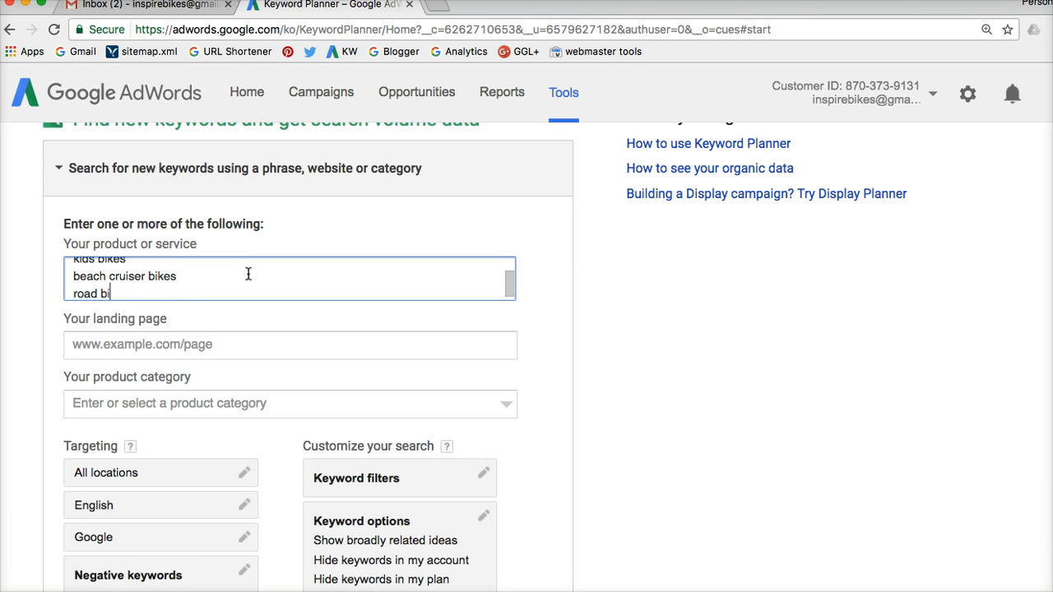
type("road bikes")
key("Return")
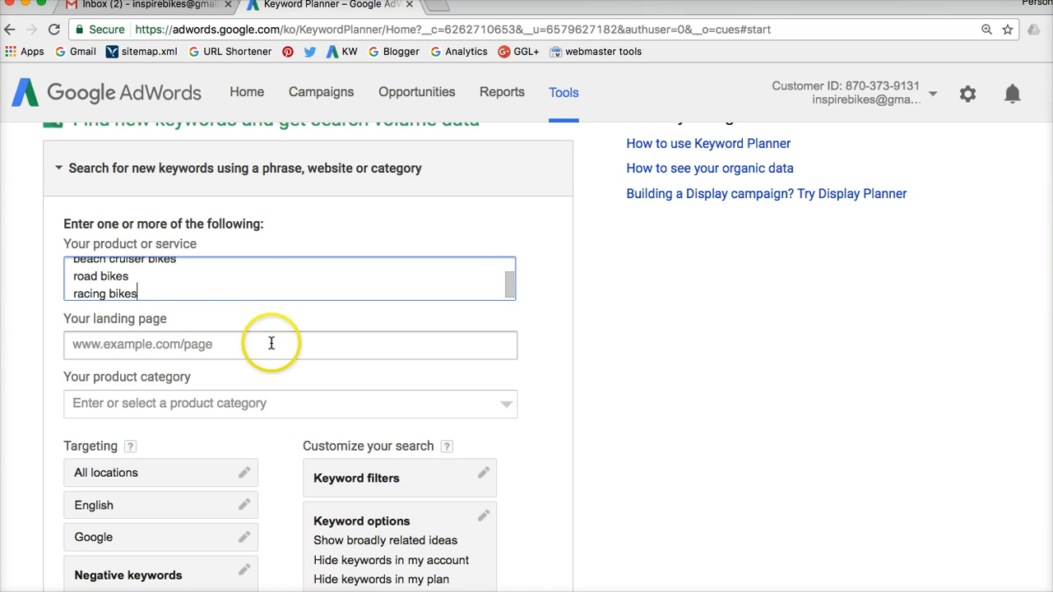
scroll(170, 285, "up", 3)
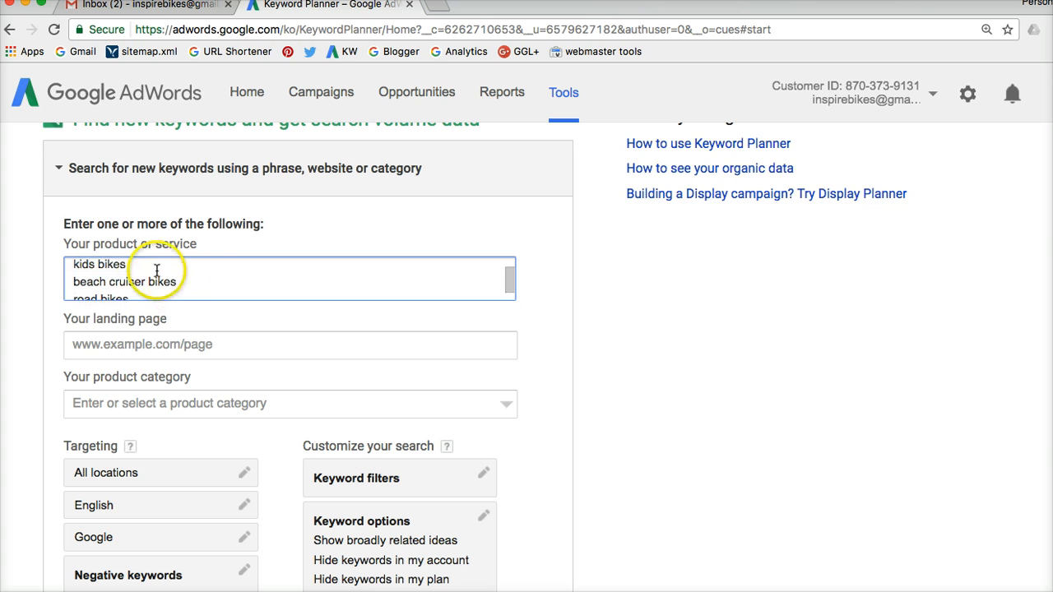
scroll(150, 272, "up", 1)
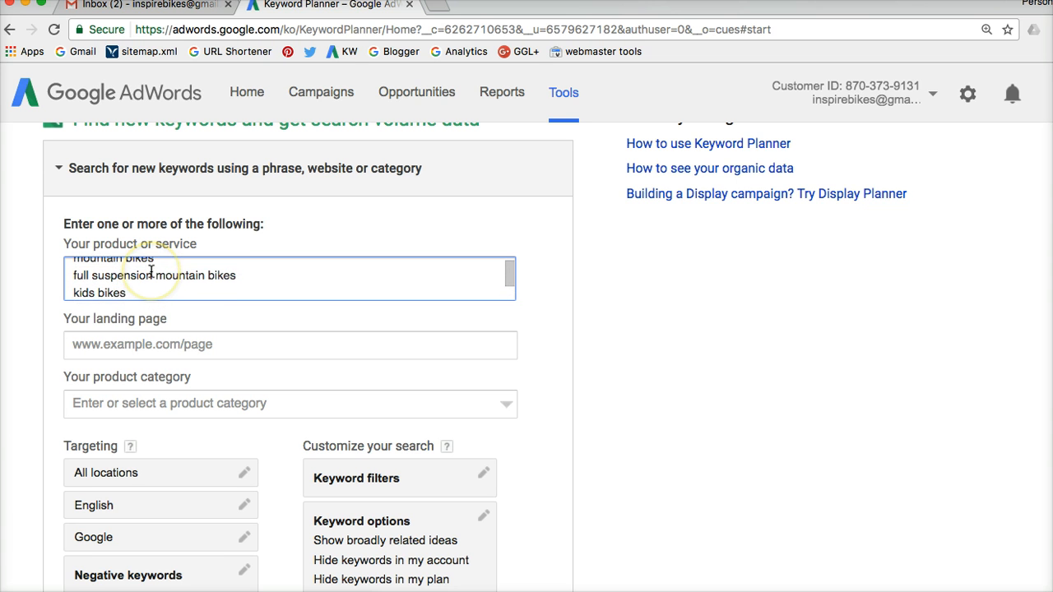
scroll(152, 271, "down", 5)
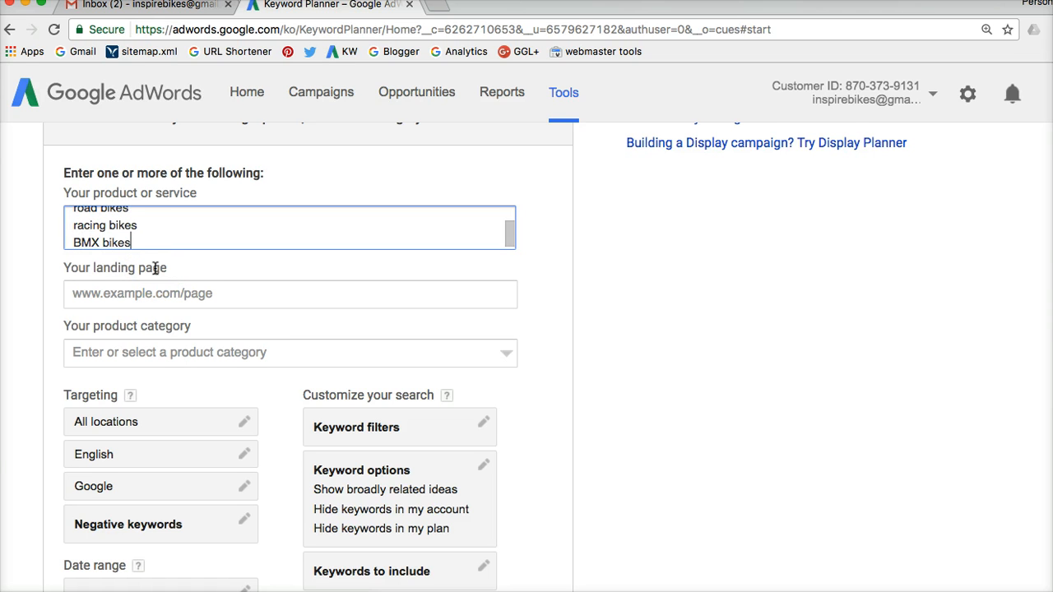
scroll(142, 309, "down", 5)
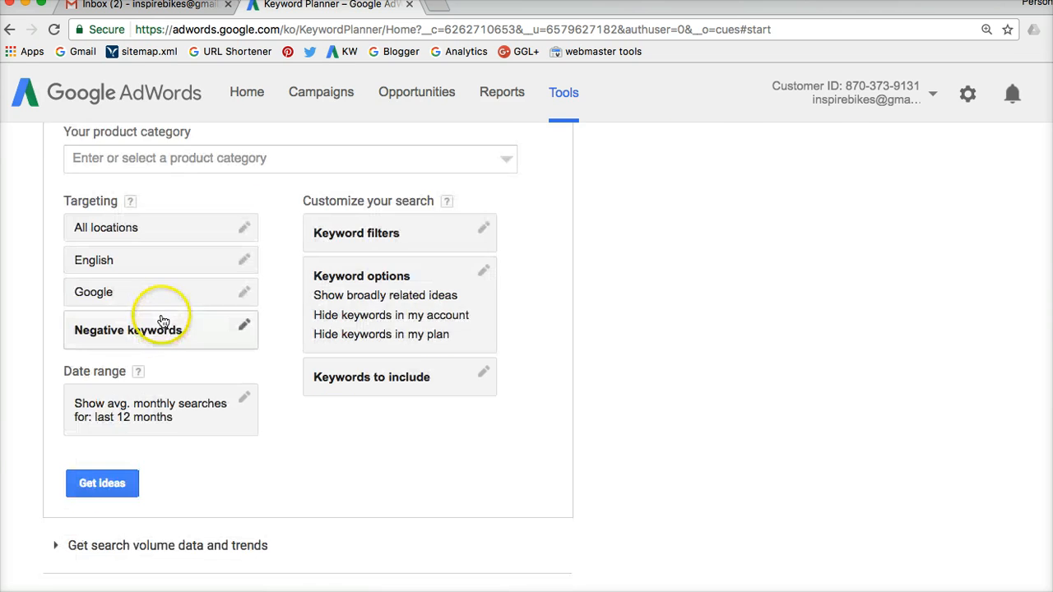
left_click(116, 489)
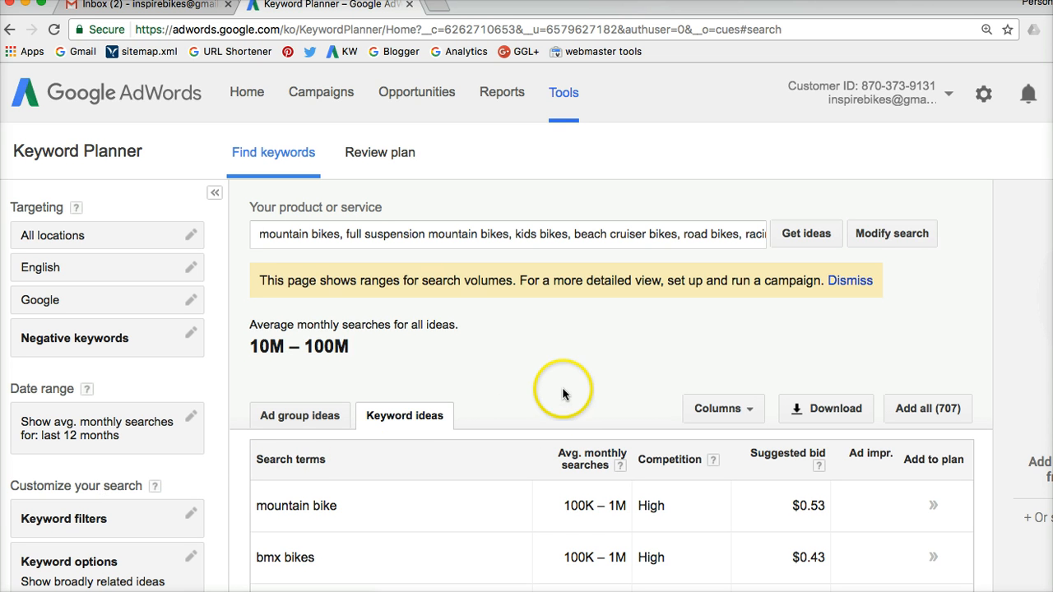
Step: Look over the keyword ideas table and highlight the average monthly searches for all ideas
scroll(530, 341, "down", 1)
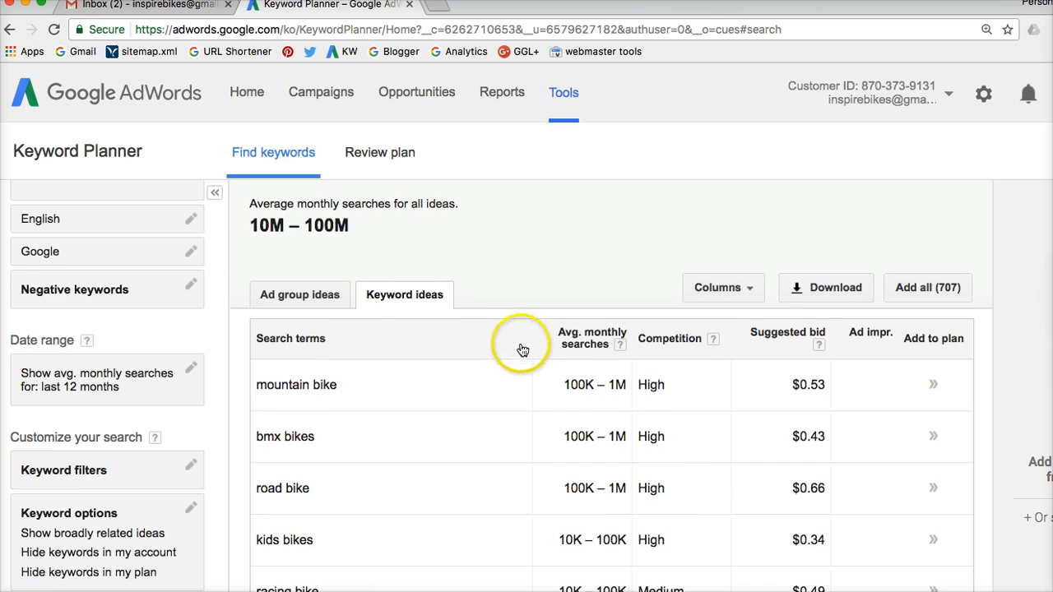
scroll(512, 348, "up", 3)
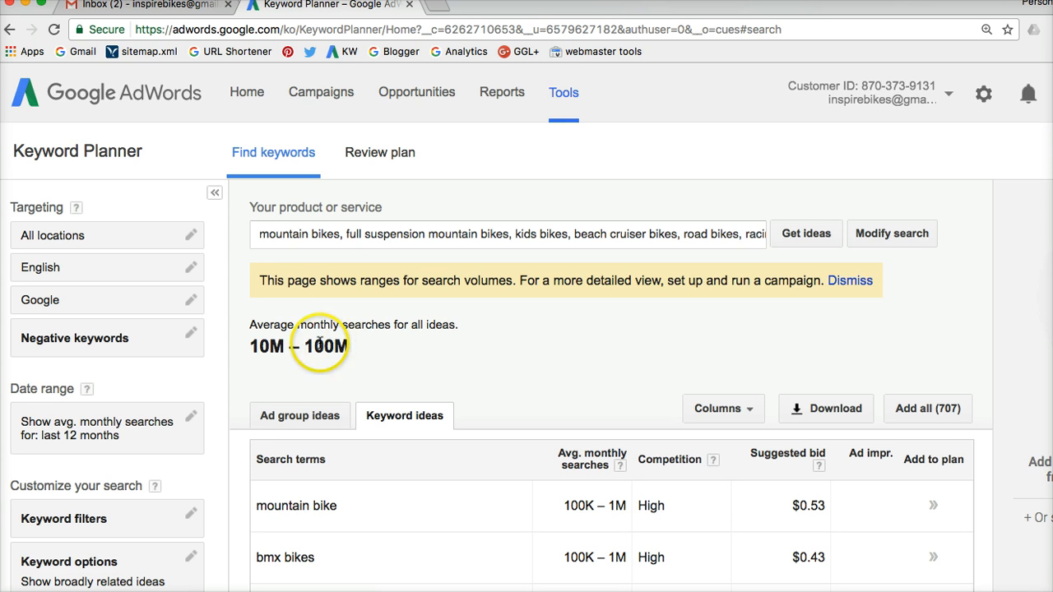
left_click_drag(250, 327, 409, 353)
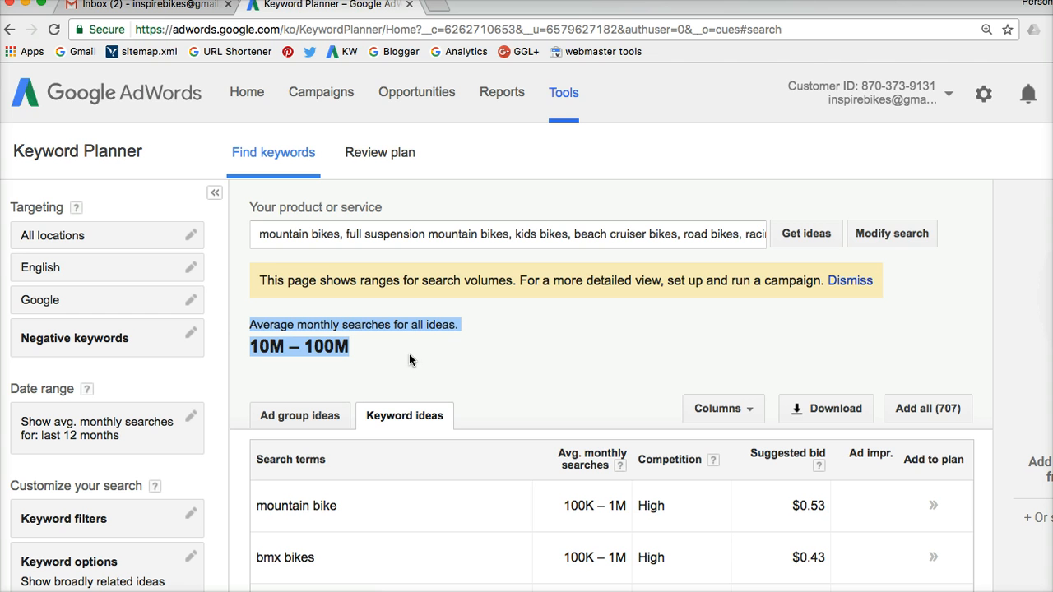
left_click(536, 371)
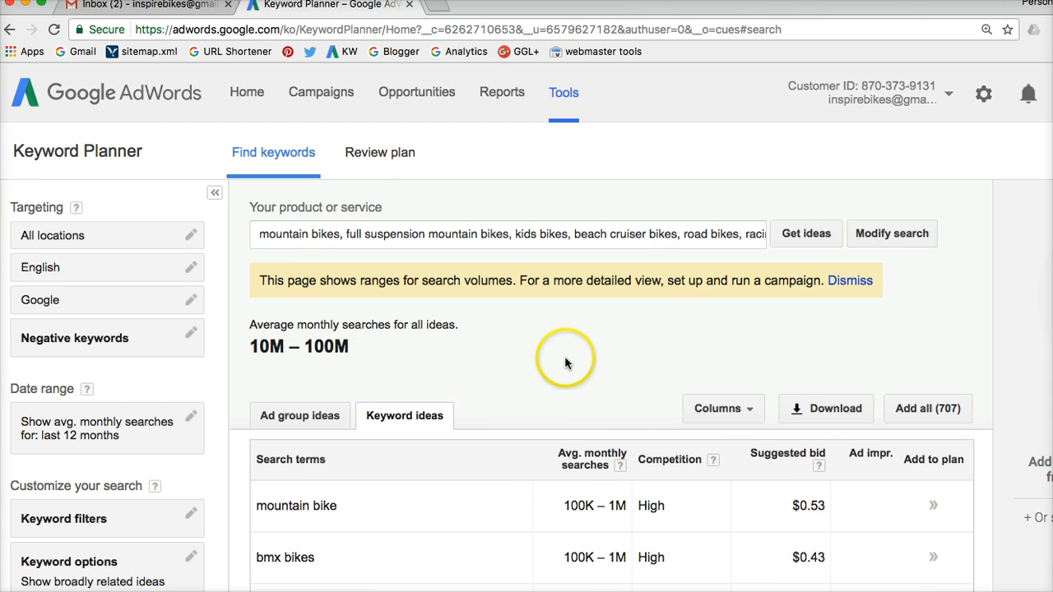
Step: Download the historical statistics for all keyword ideas, saving them to Google Drive, and open the resulting spreadsheet
scroll(557, 367, "down", 3)
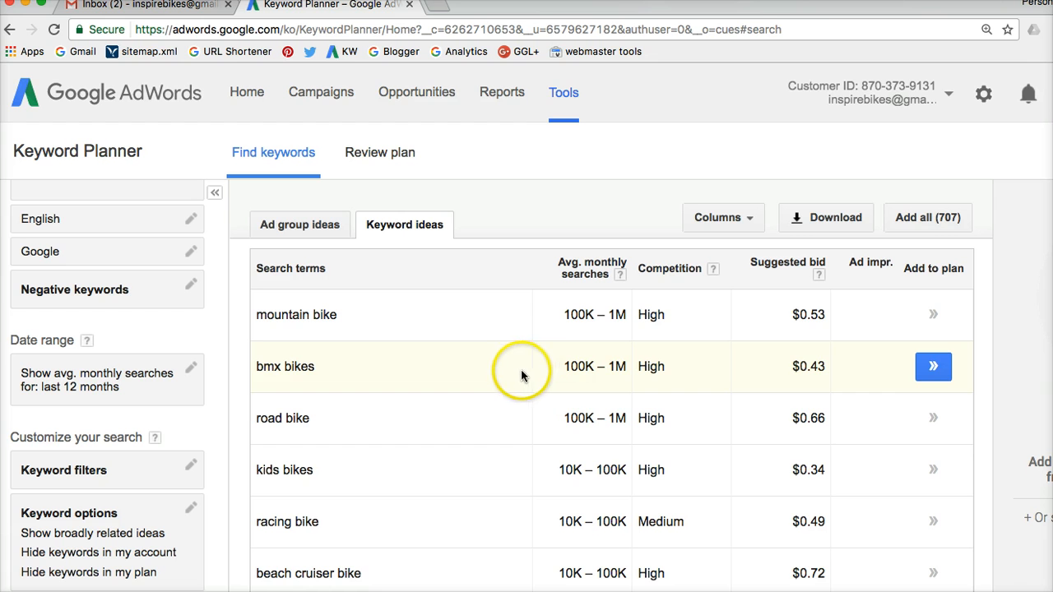
scroll(597, 399, "up", 1)
scroll(597, 399, "up", 2)
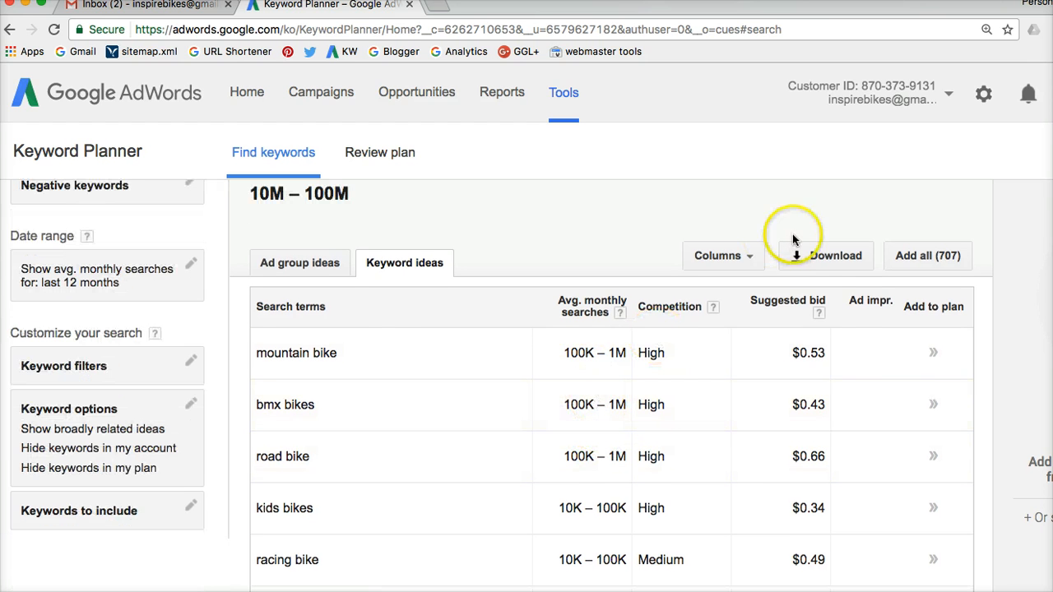
left_click(826, 257)
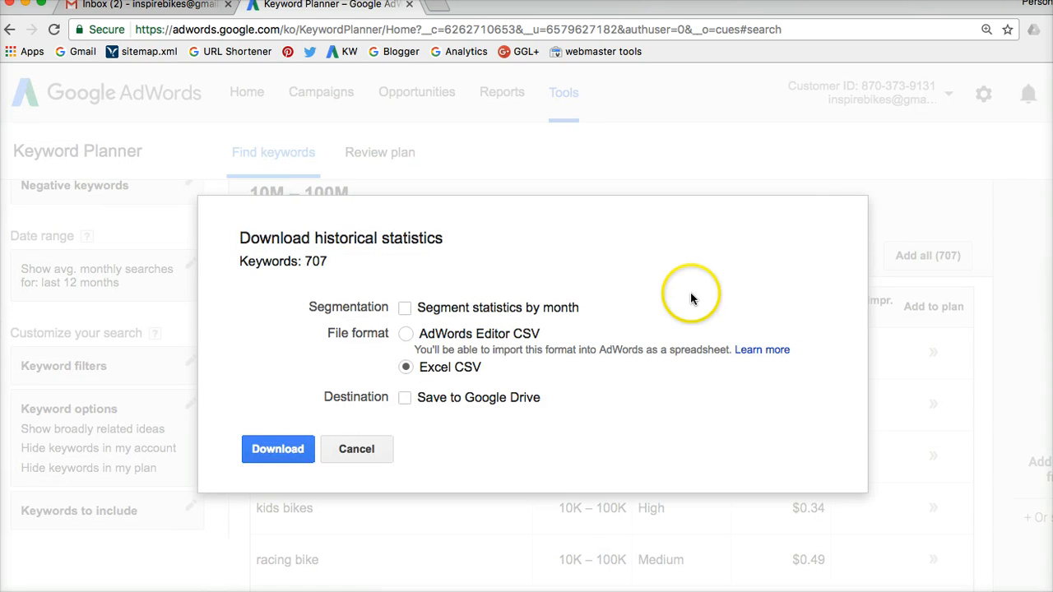
left_click(404, 399)
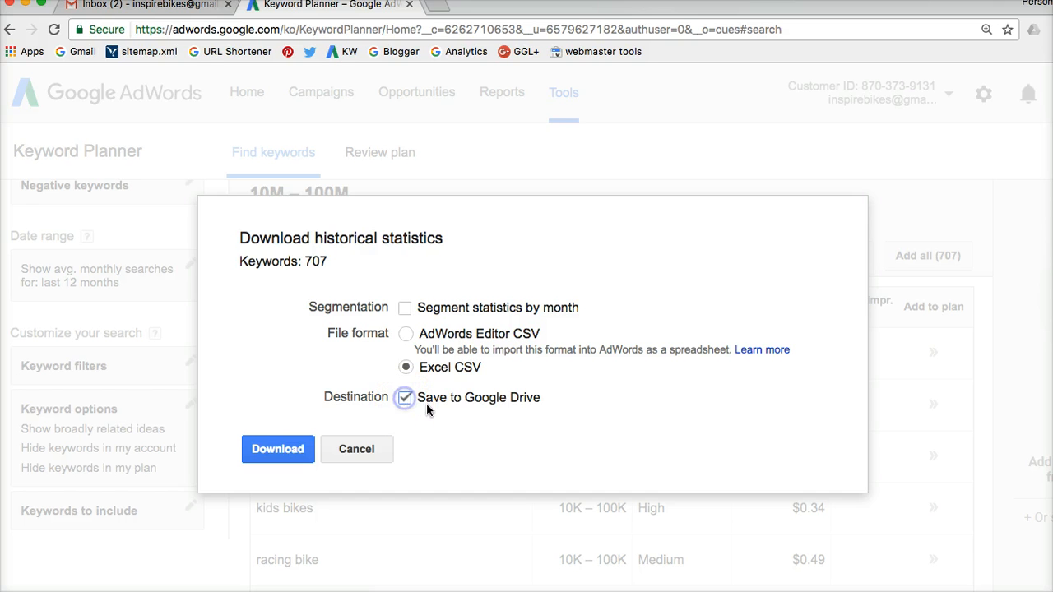
left_click(274, 453)
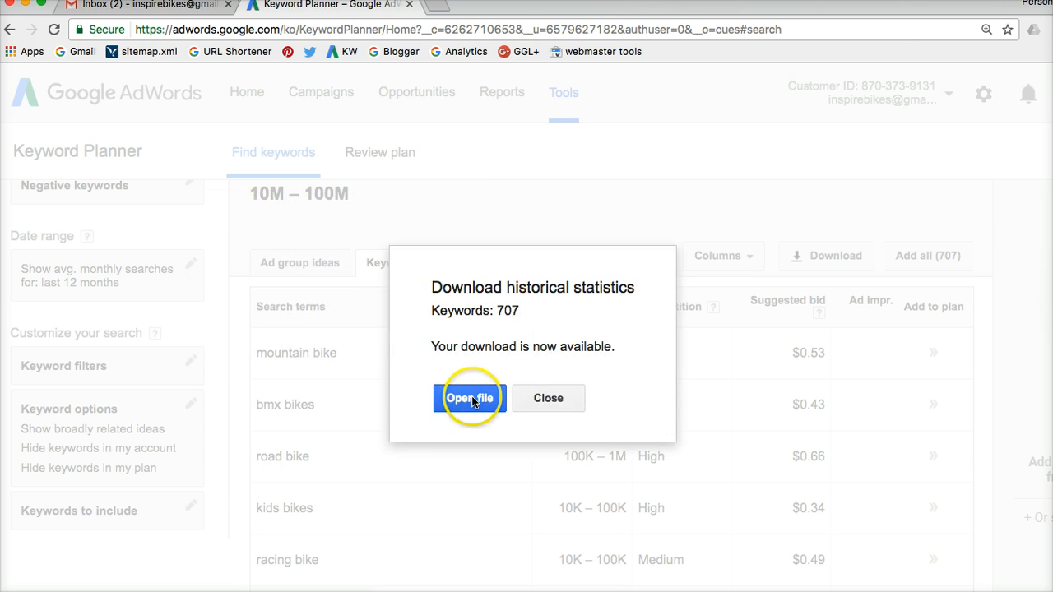
left_click(469, 398)
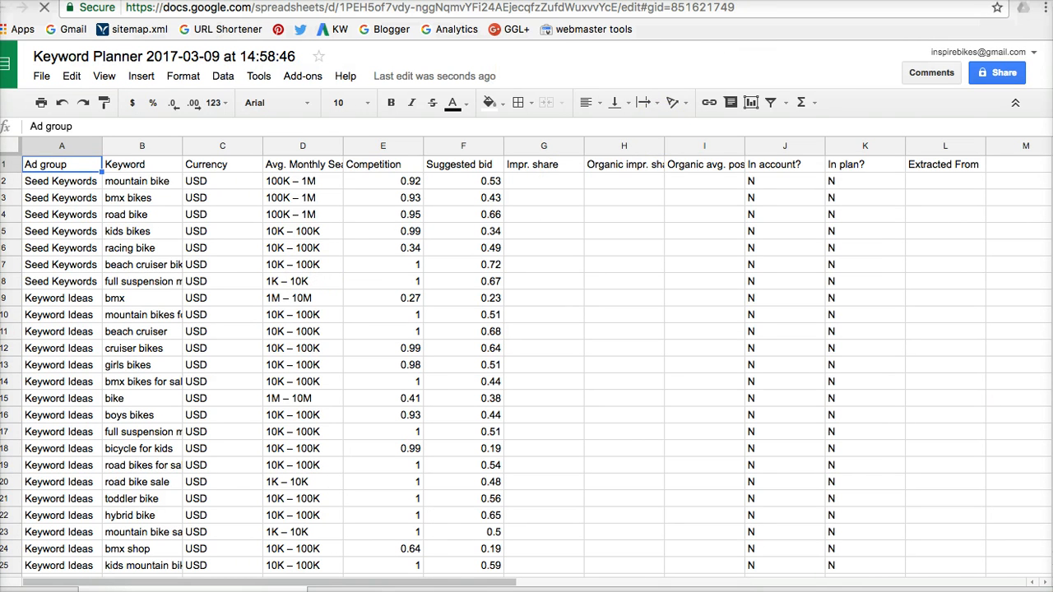
left_click_drag(1052, 591, 1045, 586)
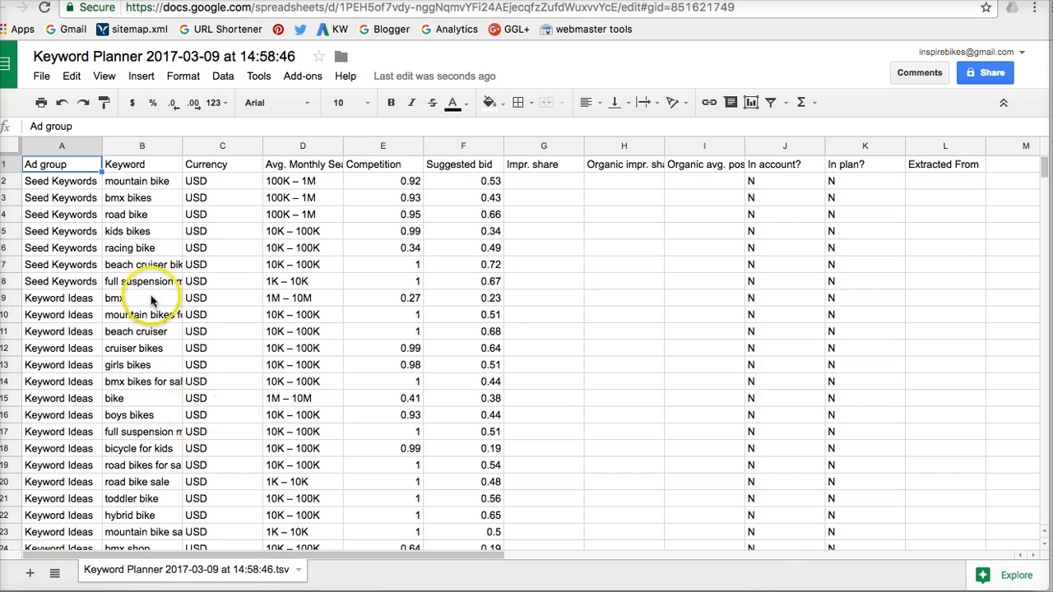
Step: Make the header row of the keyword spreadsheet bold and freeze that one row
left_click(8, 167)
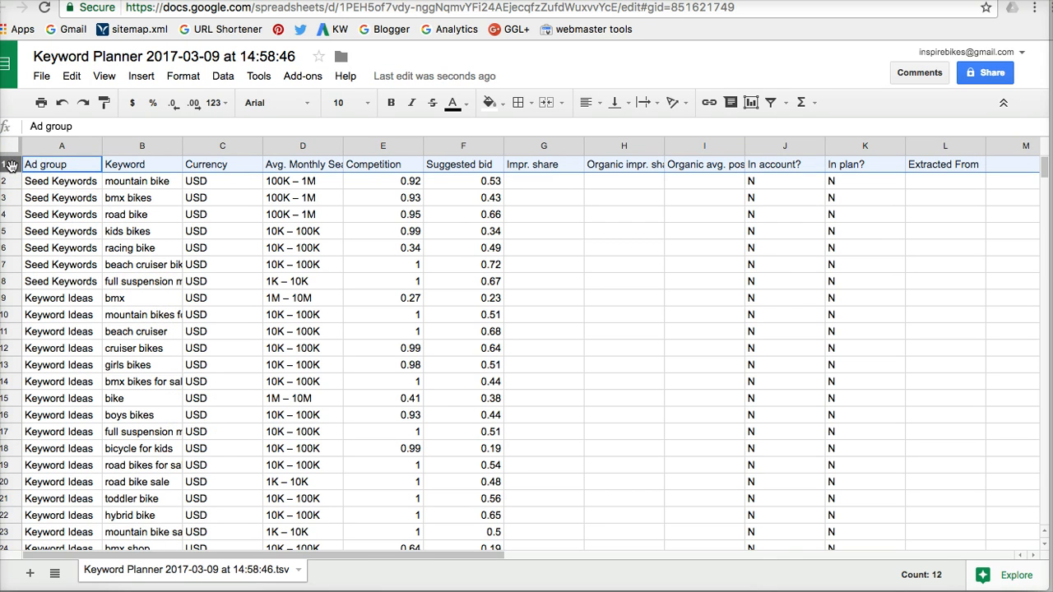
key("ctrl+b")
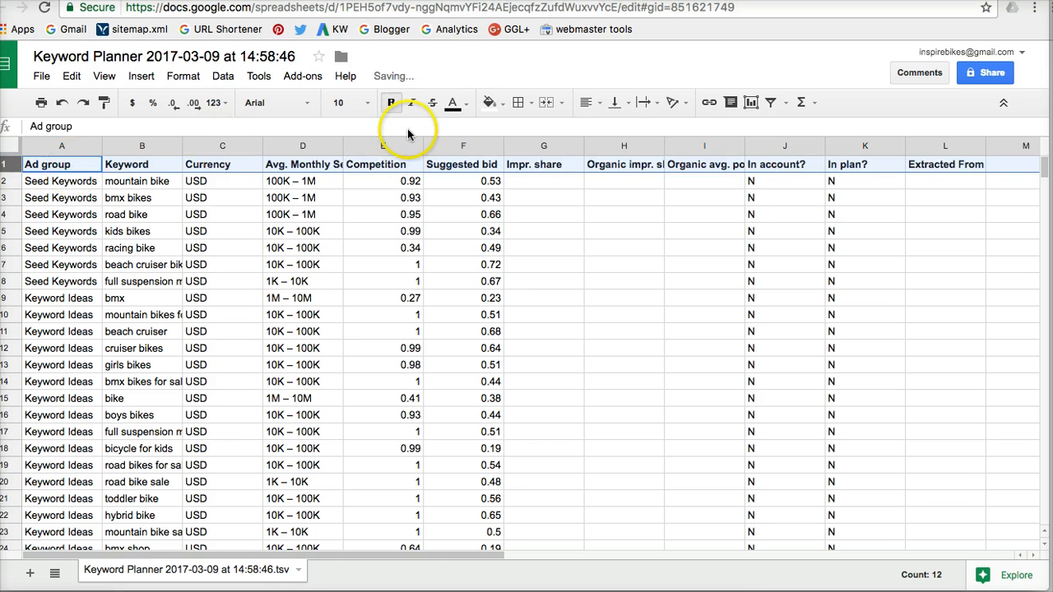
left_click(105, 76)
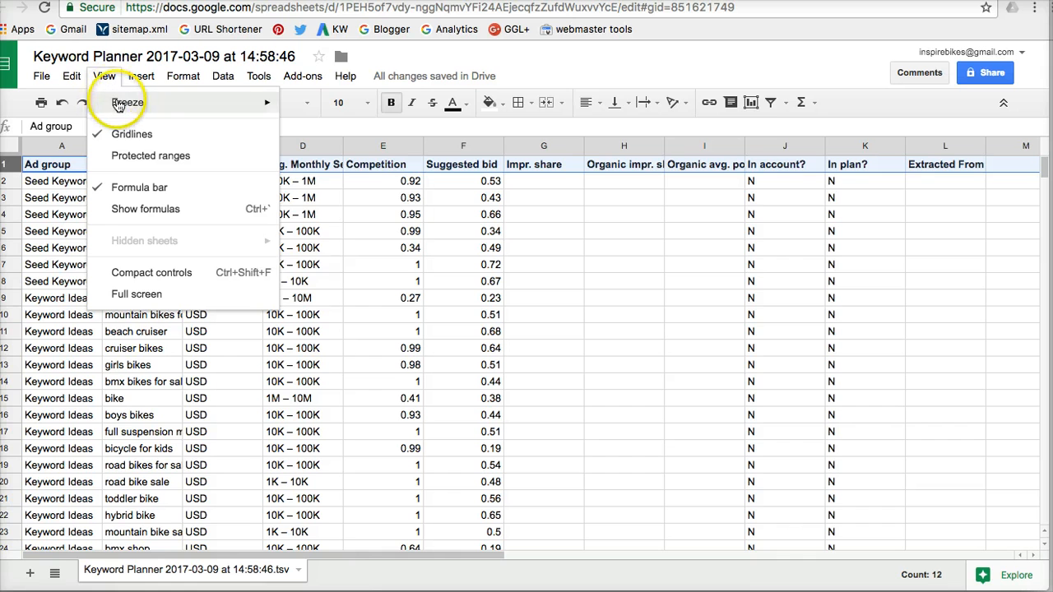
mouse_move(119, 101)
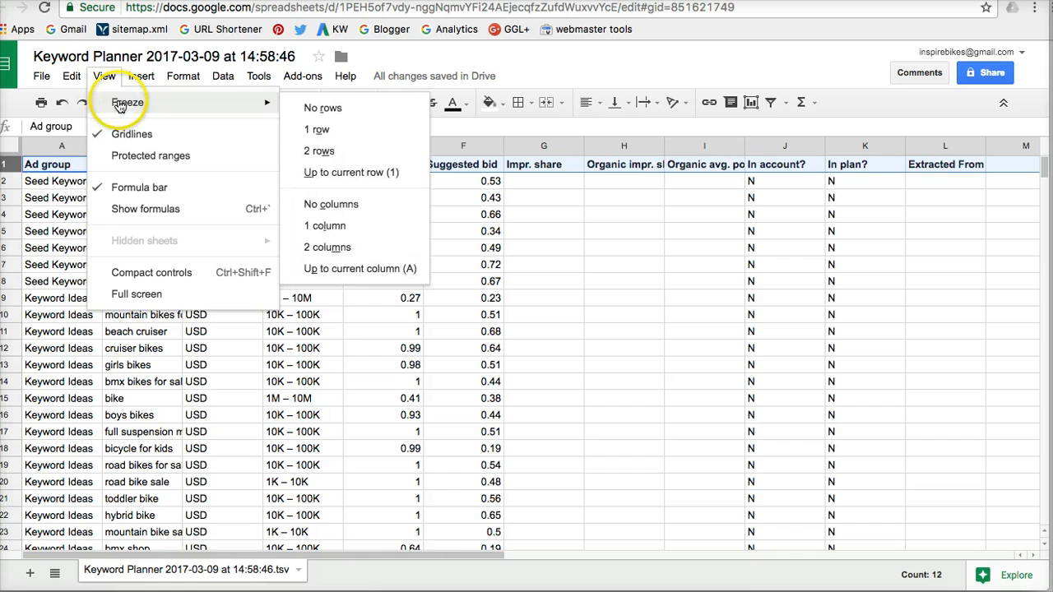
left_click(334, 132)
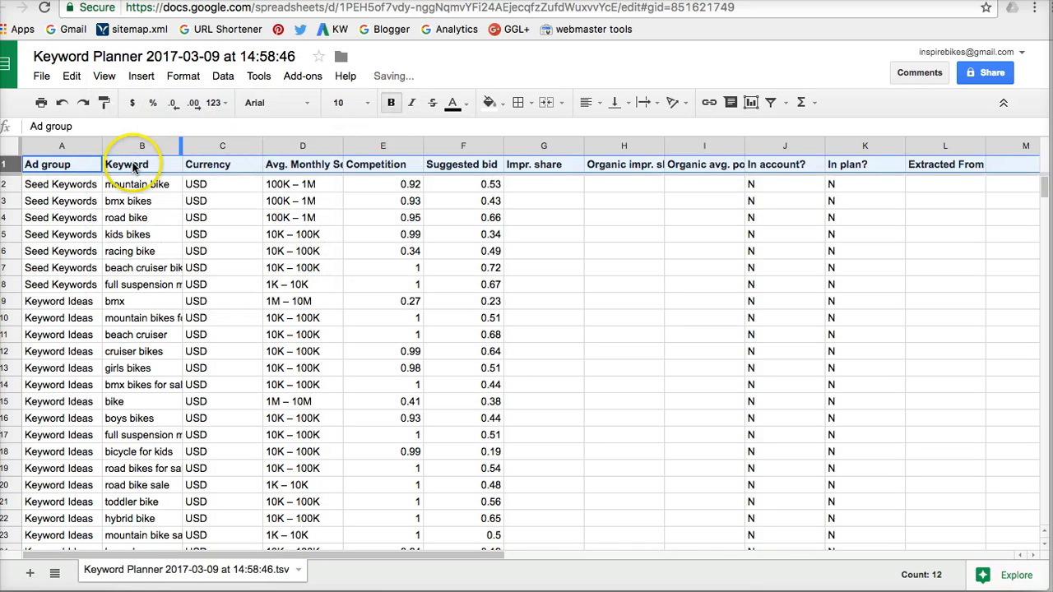
scroll(244, 249, "down", 10)
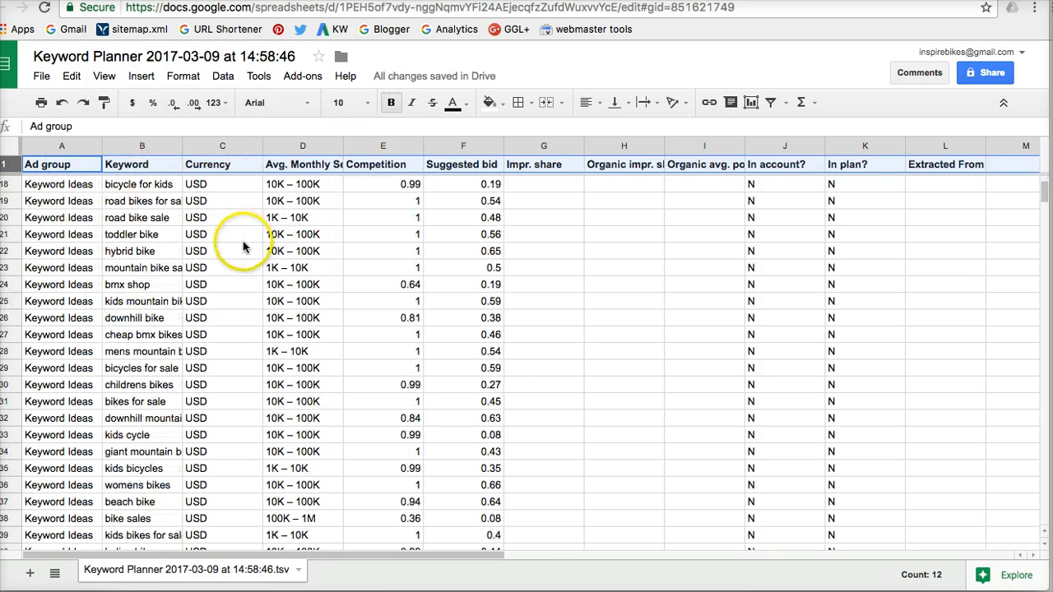
scroll(244, 249, "up", 10)
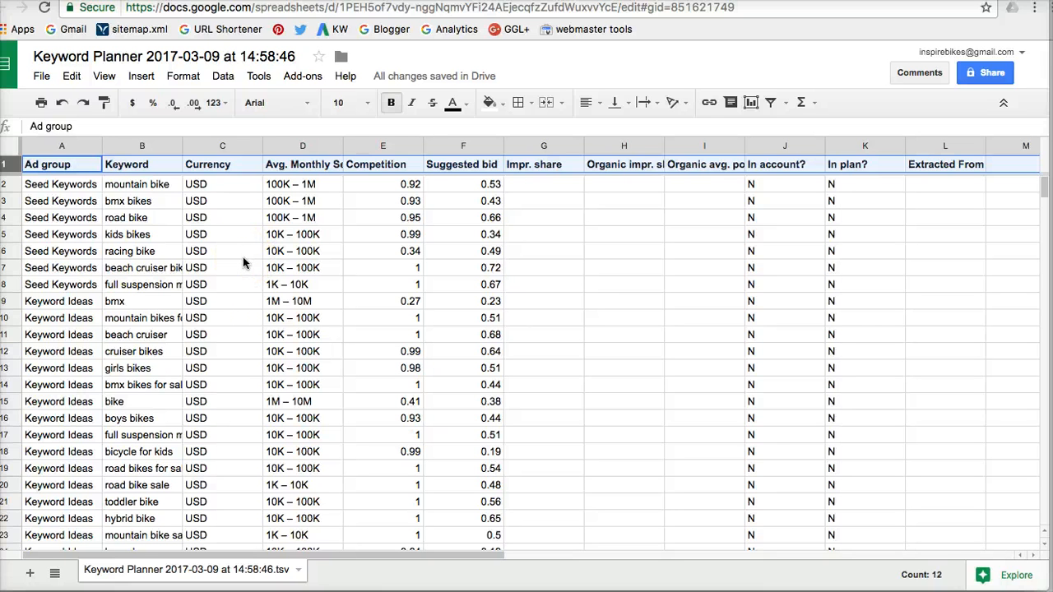
Step: Delete the Ad group and Currency columns from the keyword spreadsheet
left_click(135, 251)
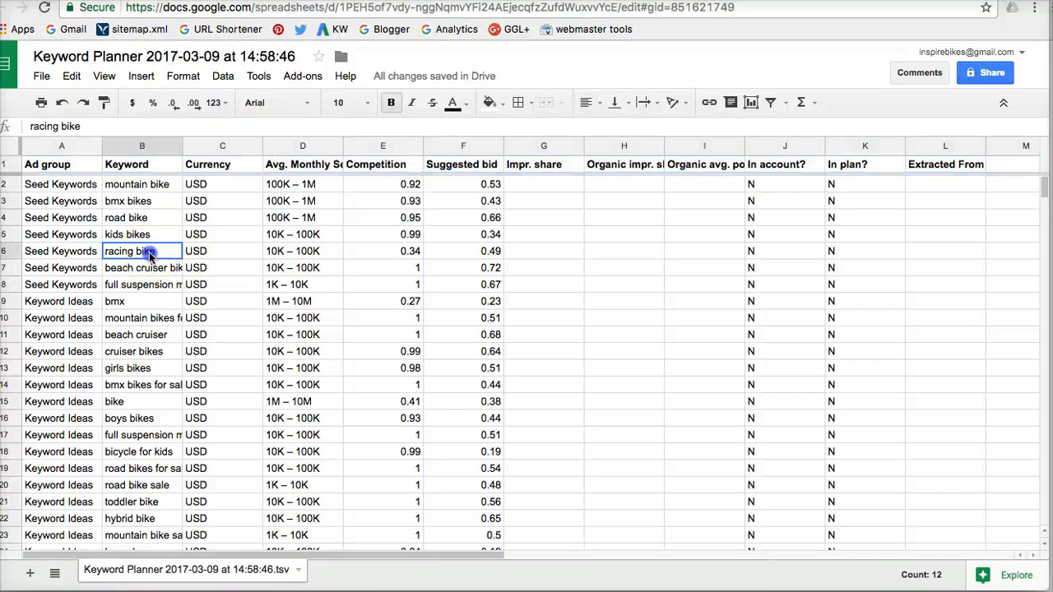
left_click(63, 146)
right_click(63, 148)
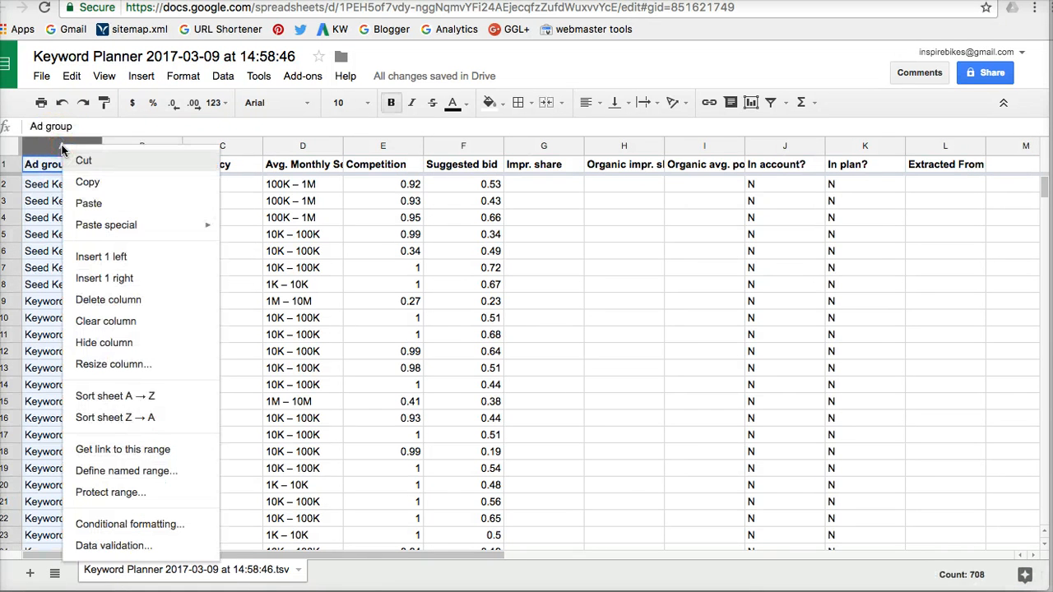
left_click(41, 217)
right_click(59, 150)
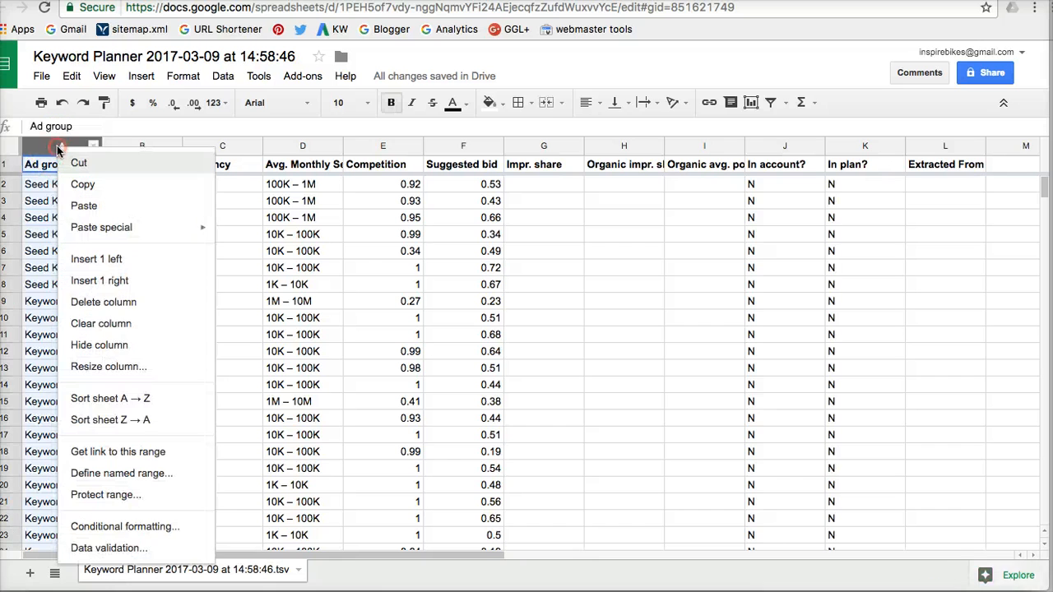
left_click(115, 302)
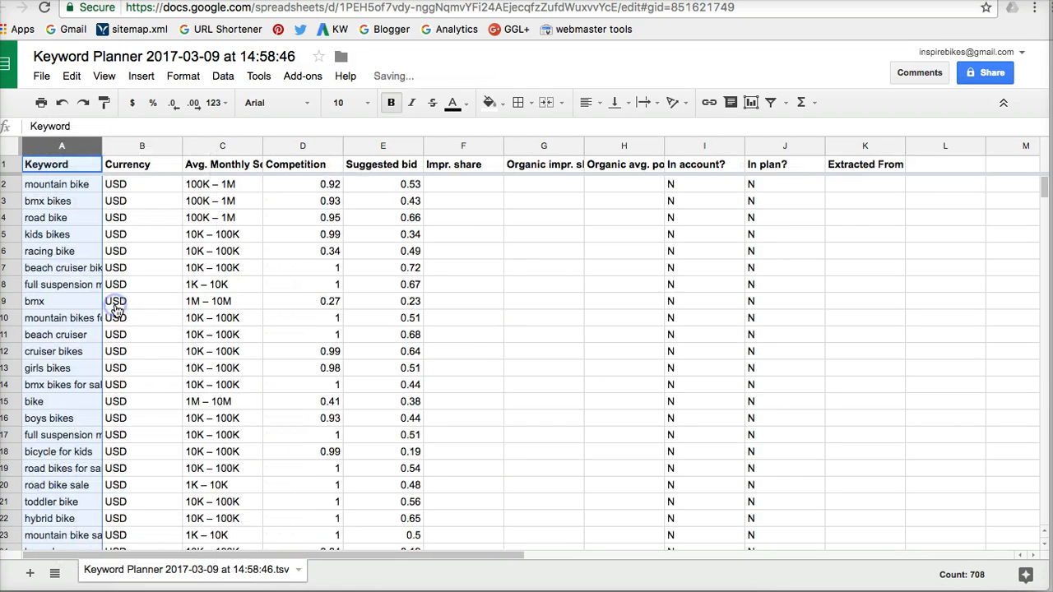
right_click(141, 146)
left_click(180, 301)
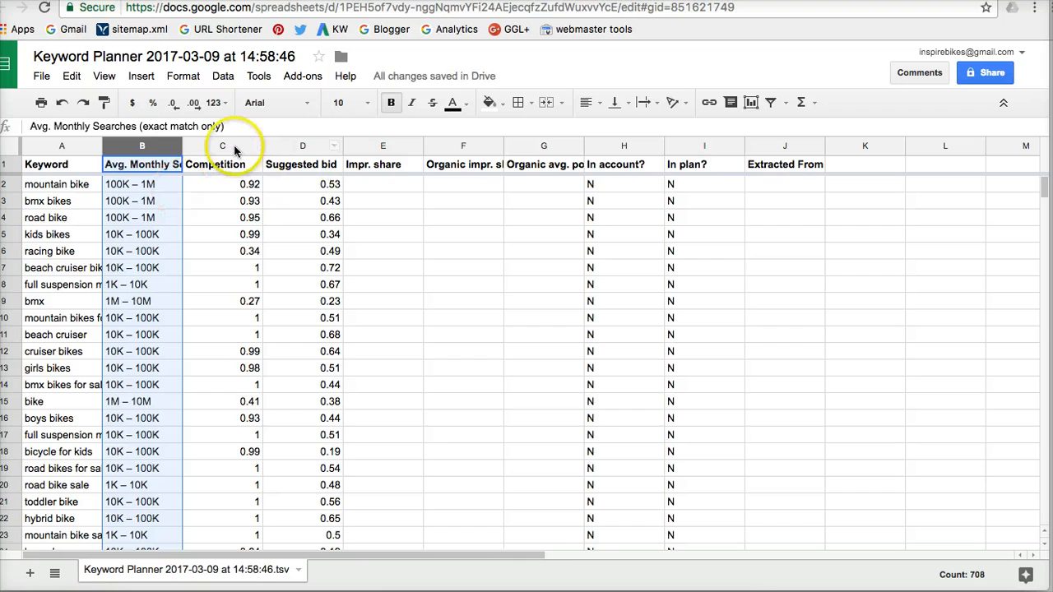
Step: Delete the columns from Competition through Extracted From, and fit the Keyword column's width to its contents
left_click_drag(222, 146, 790, 148)
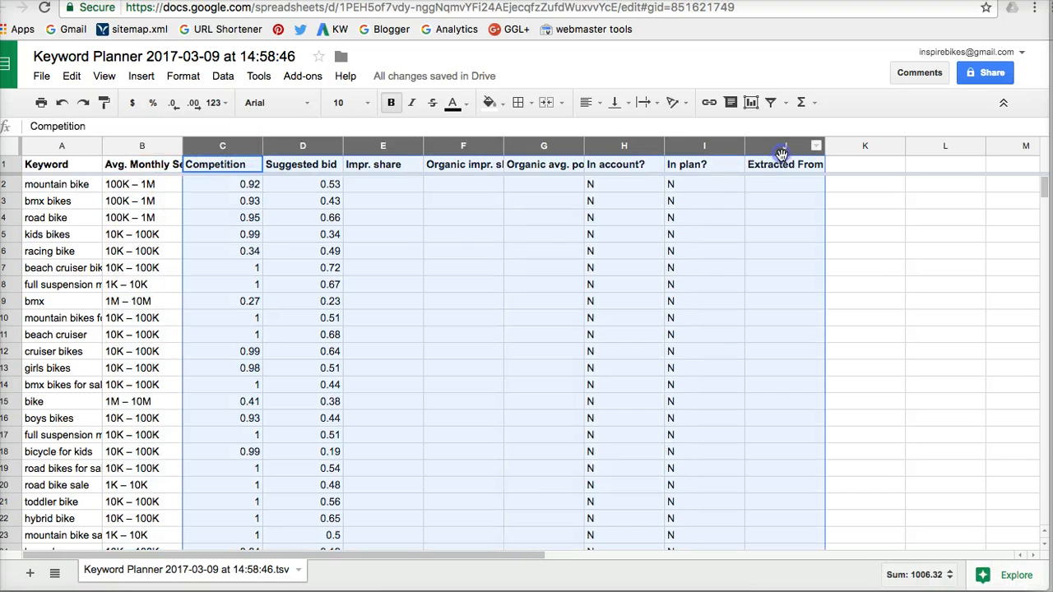
right_click(364, 236)
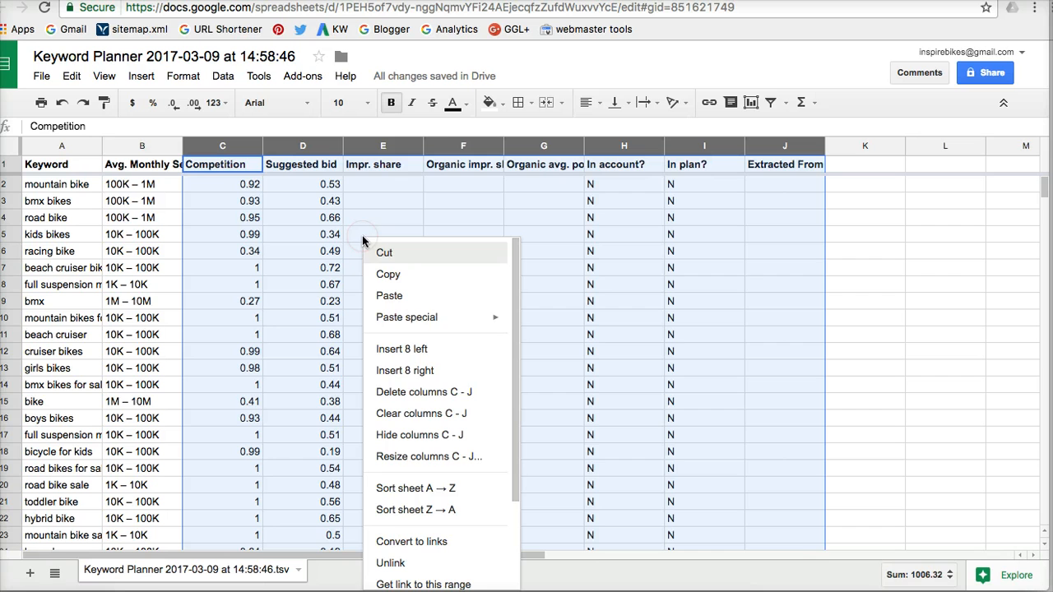
left_click(413, 392)
left_click(233, 235)
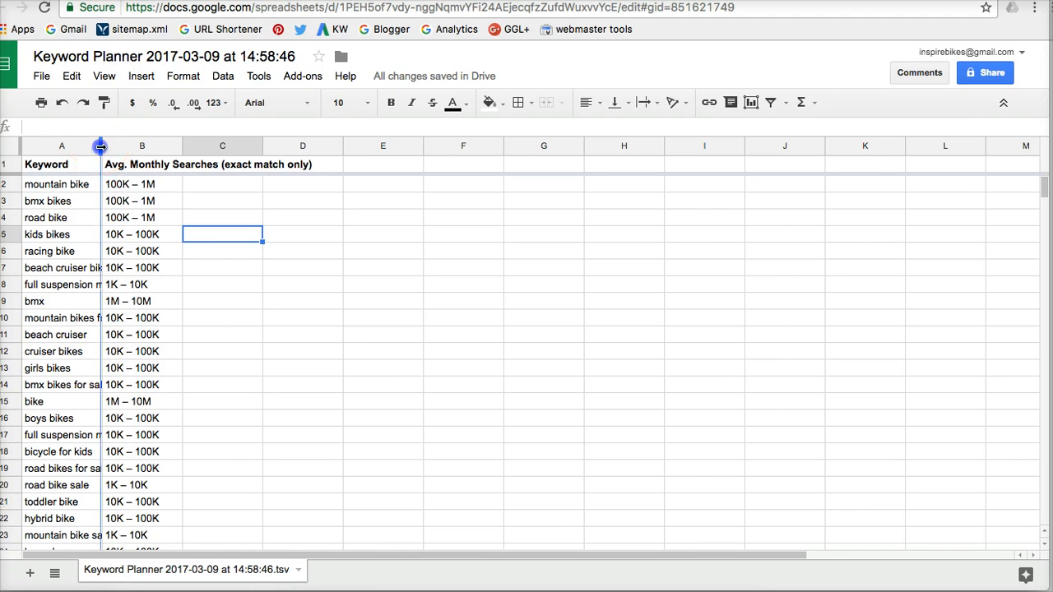
double_click(100, 146)
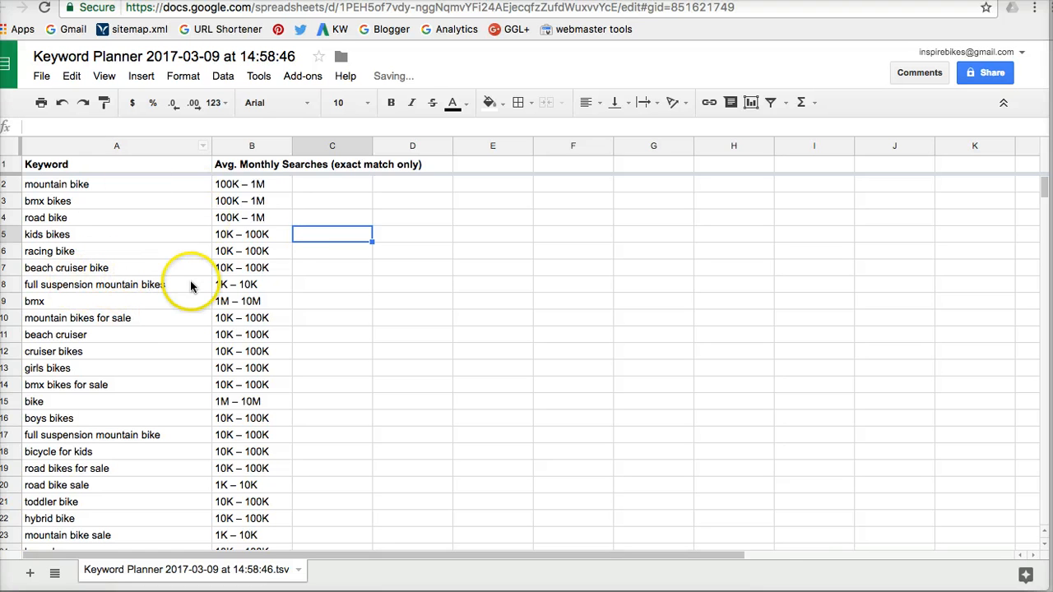
left_click(344, 186)
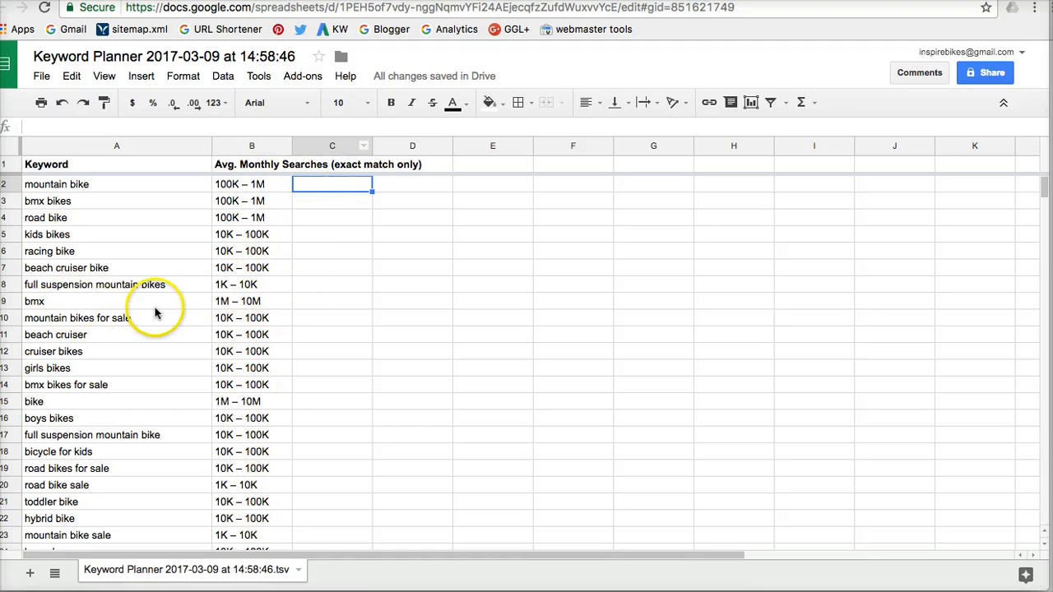
Step: Insert one blank row above the bmx keyword in row 9, separating the seed keywords from the keyword ideas
left_click(278, 303)
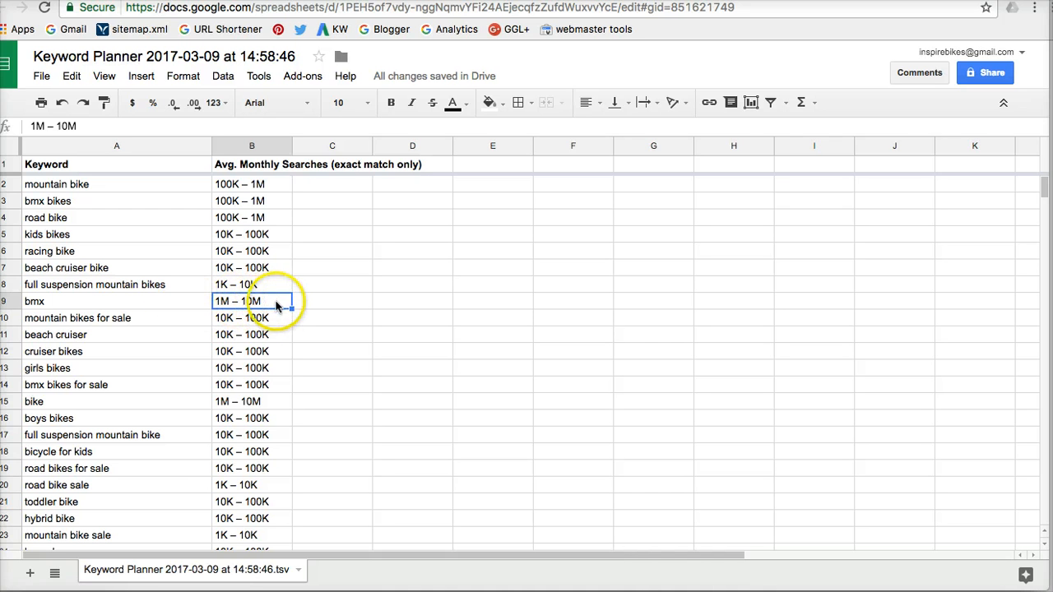
right_click(5, 302)
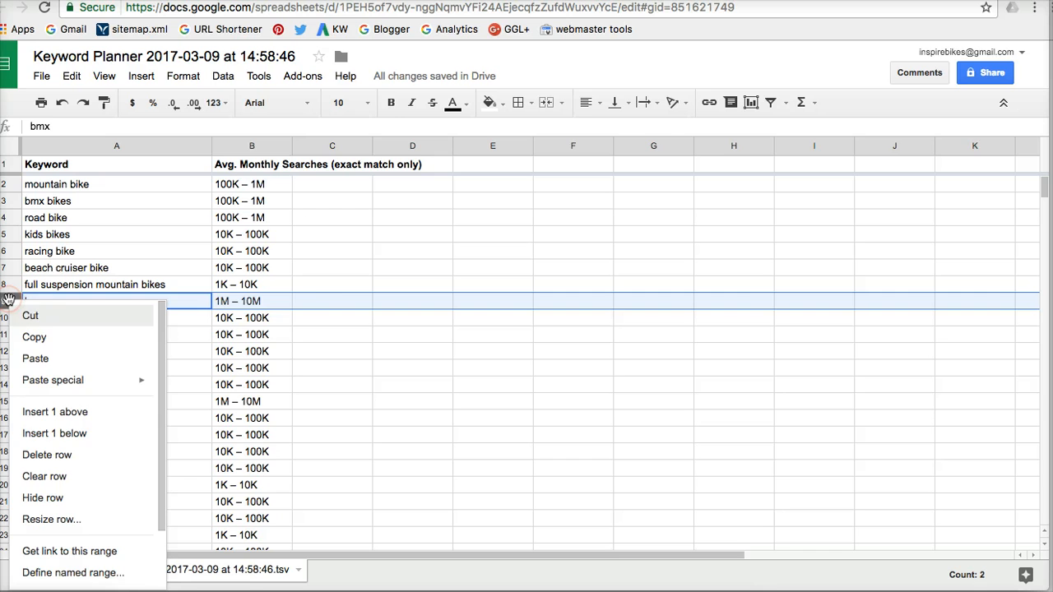
left_click(339, 301)
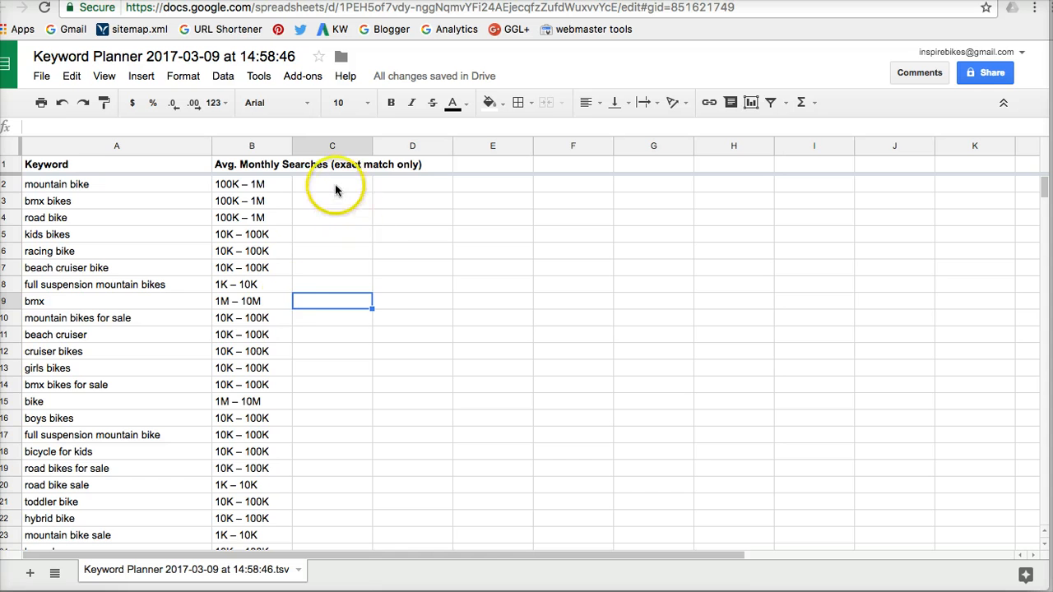
right_click(7, 302)
left_click(51, 413)
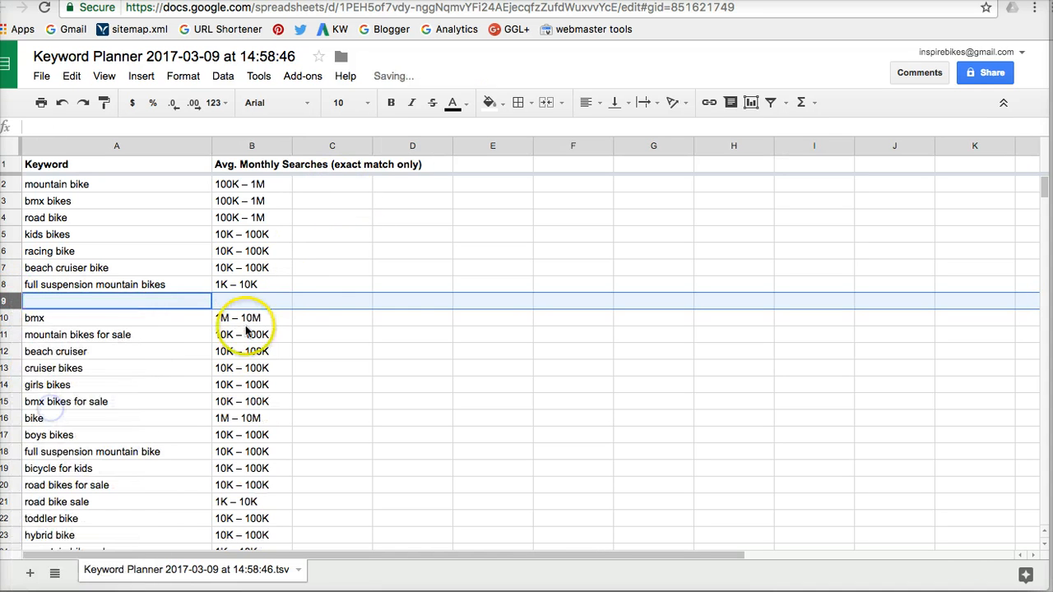
Step: Enter the prefix allintitle:" in C2 and the formula =CONCATENATE(C2,A2,E2) in D2
left_click(324, 189)
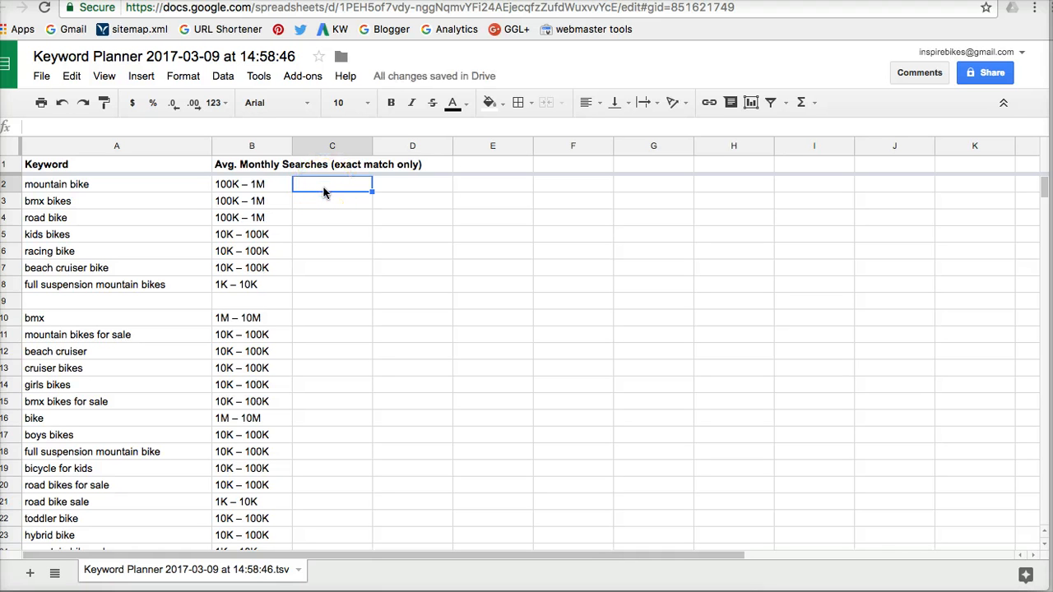
type("allintitle:\"")
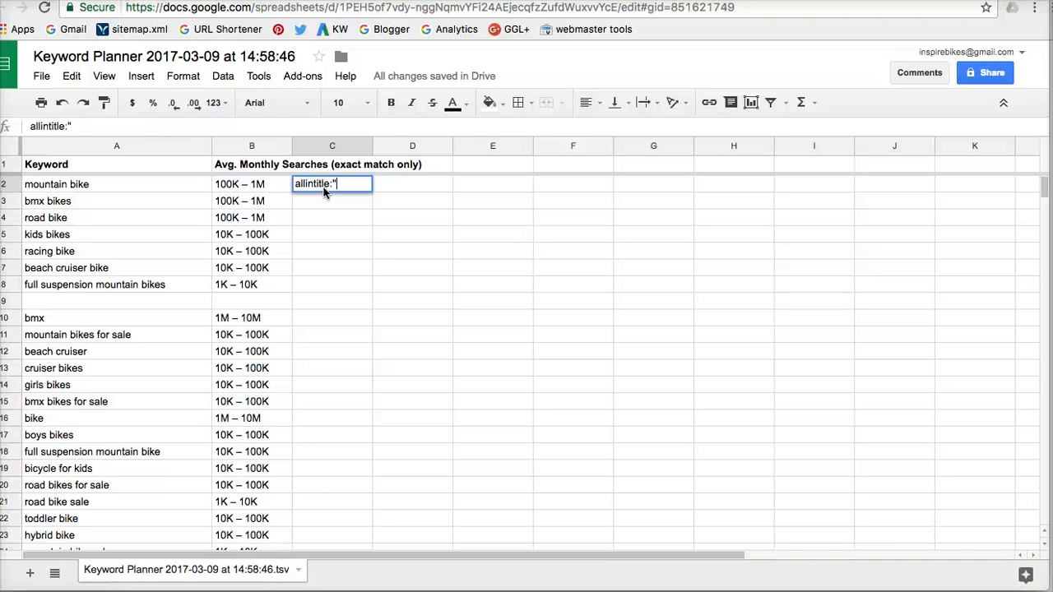
left_click(411, 186)
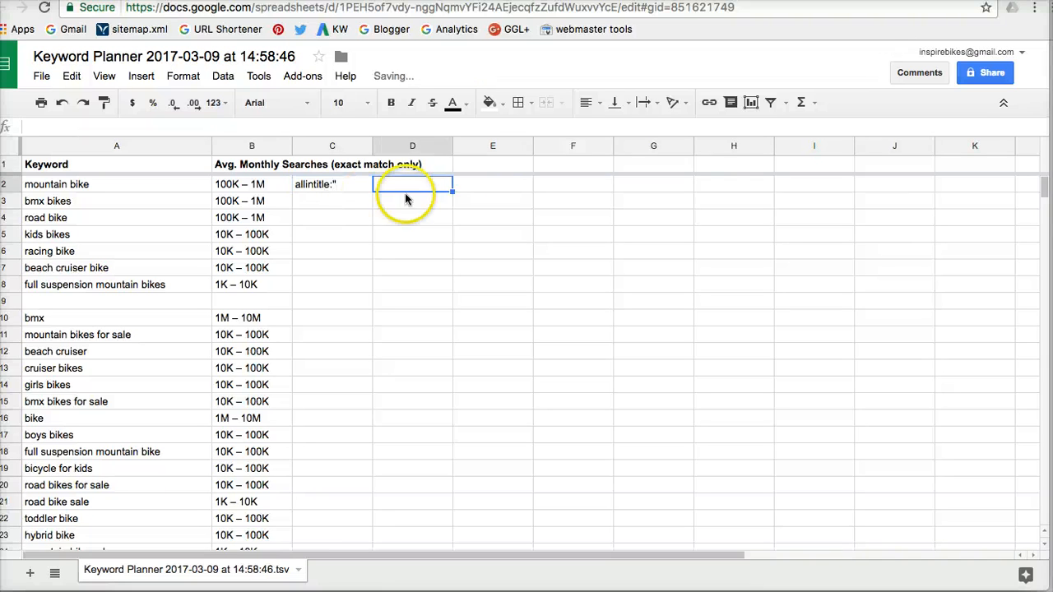
type("=")
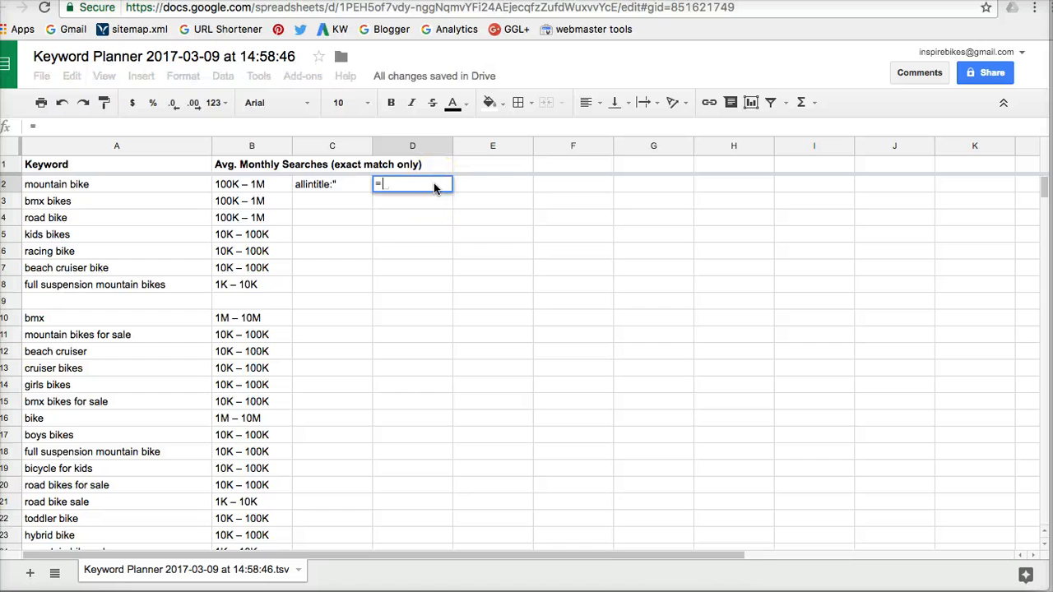
type("concatenate")
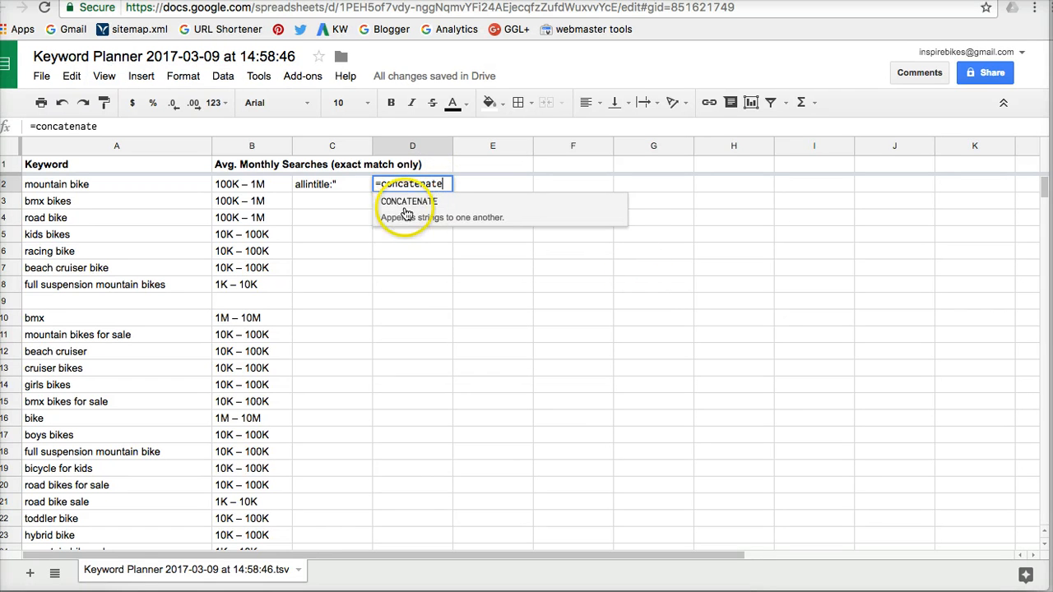
left_click(410, 205)
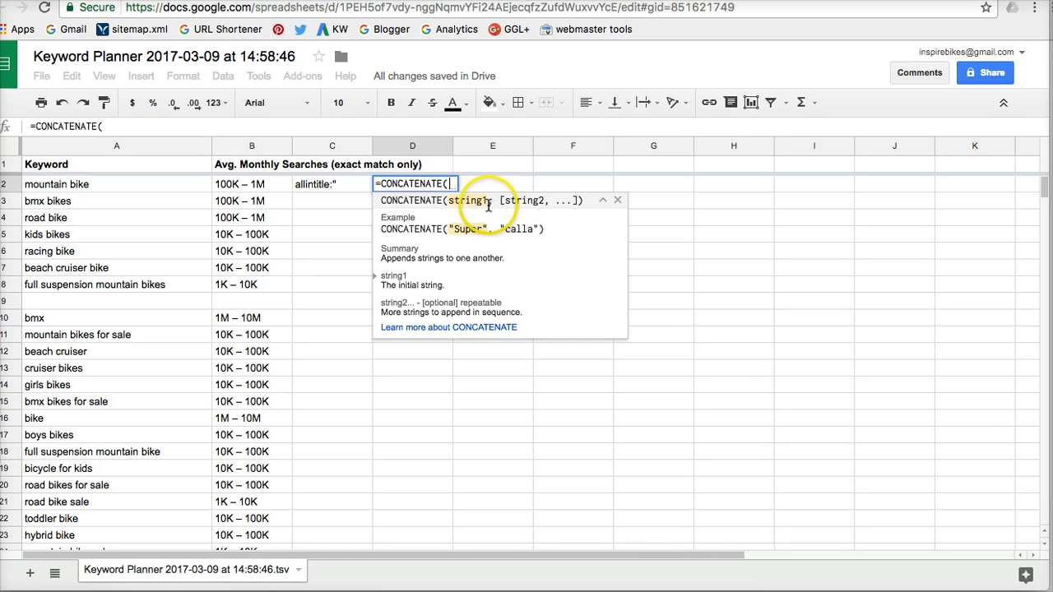
left_click(337, 186)
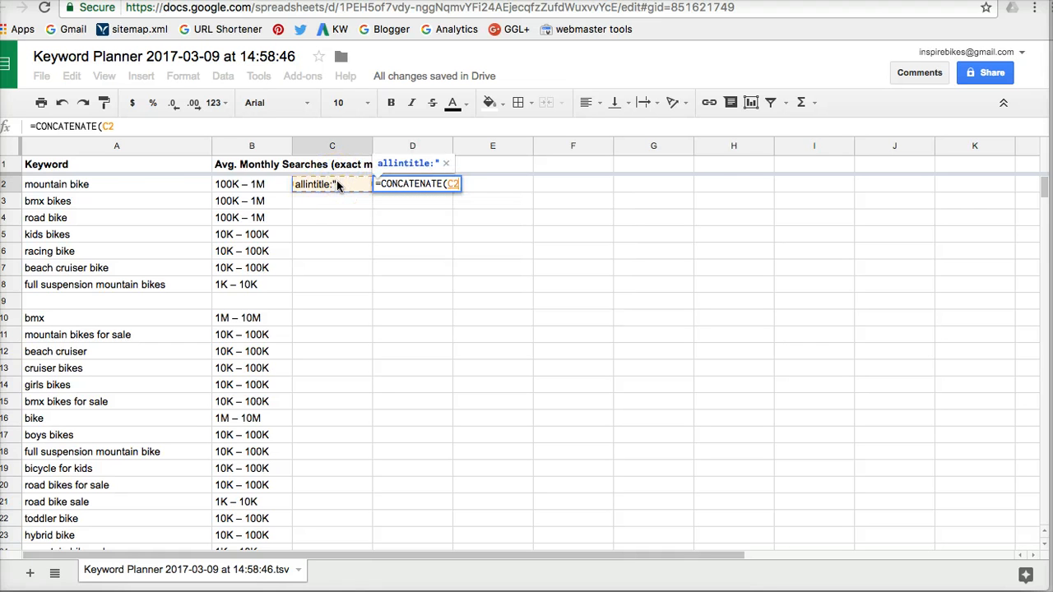
type(",")
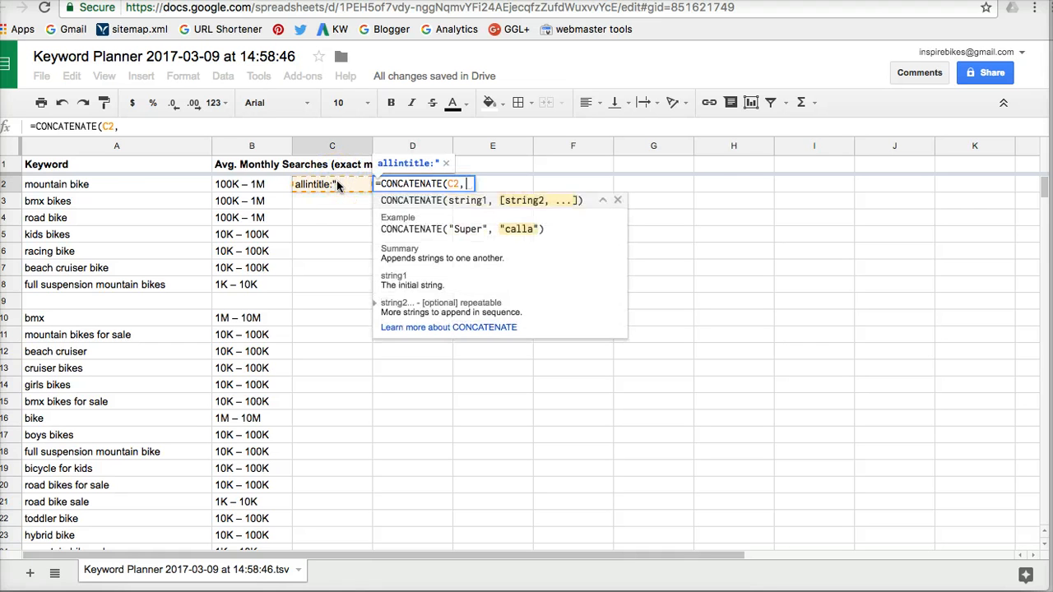
left_click(100, 186)
type(",")
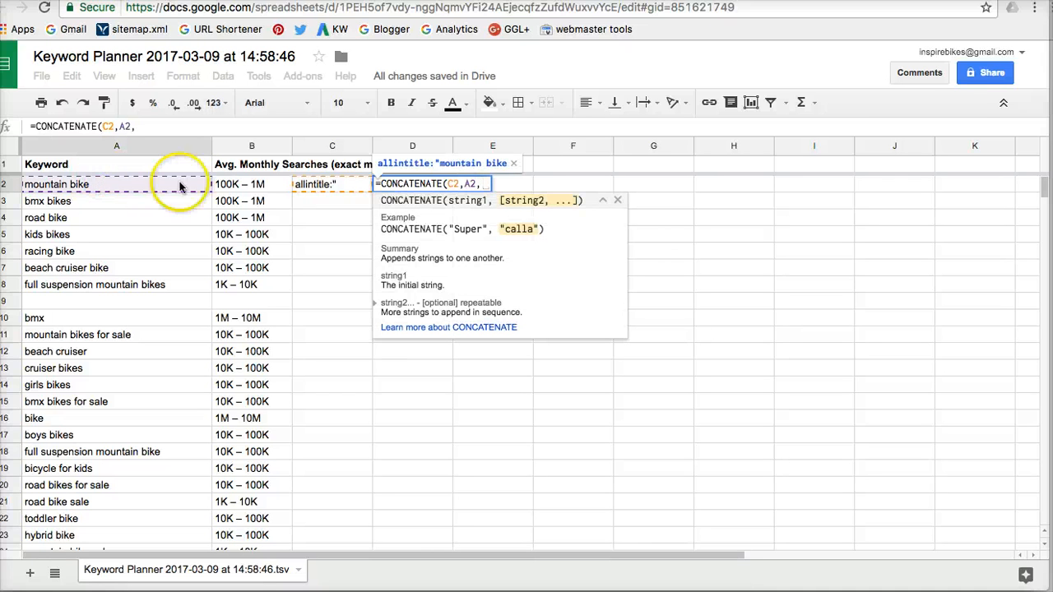
left_click(503, 185)
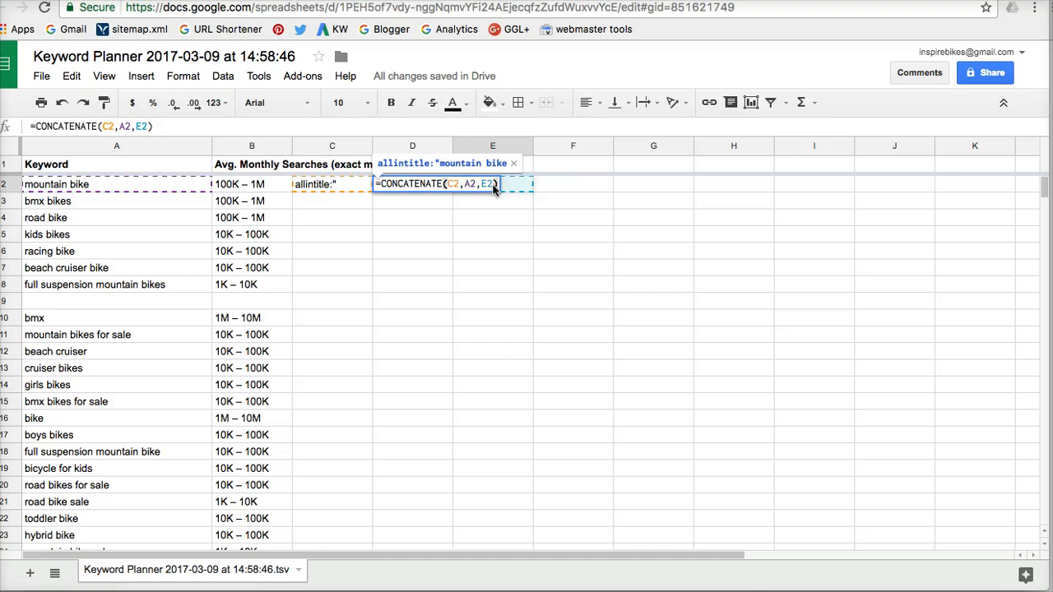
key("Return")
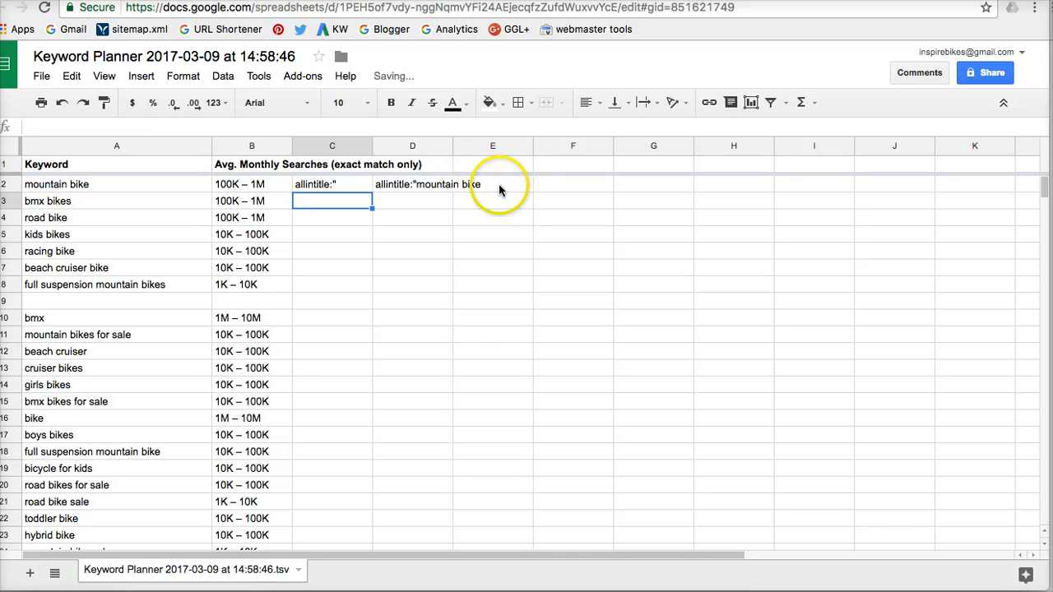
Step: Enter a closing quotation mark in E2 and widen column D to give the combined search queries ample room
left_click_drag(451, 148, 574, 160)
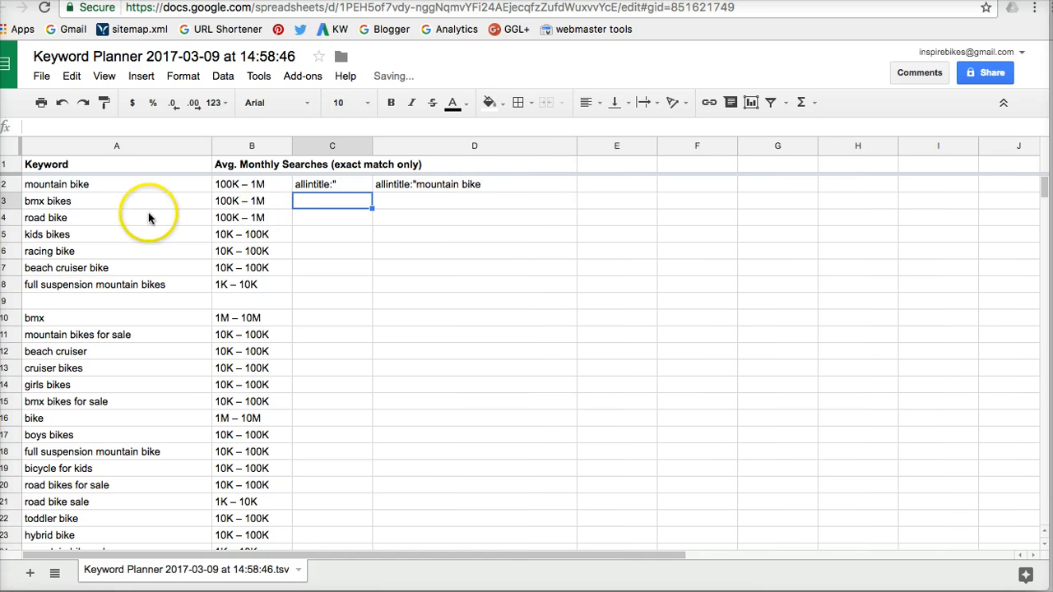
left_click(609, 186)
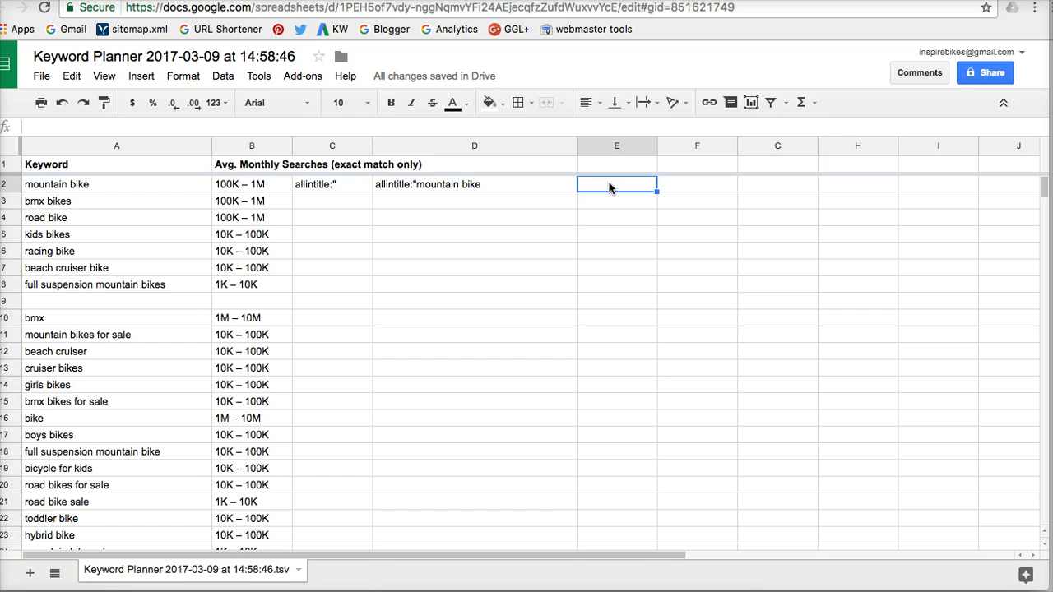
type("\"")
key("Return")
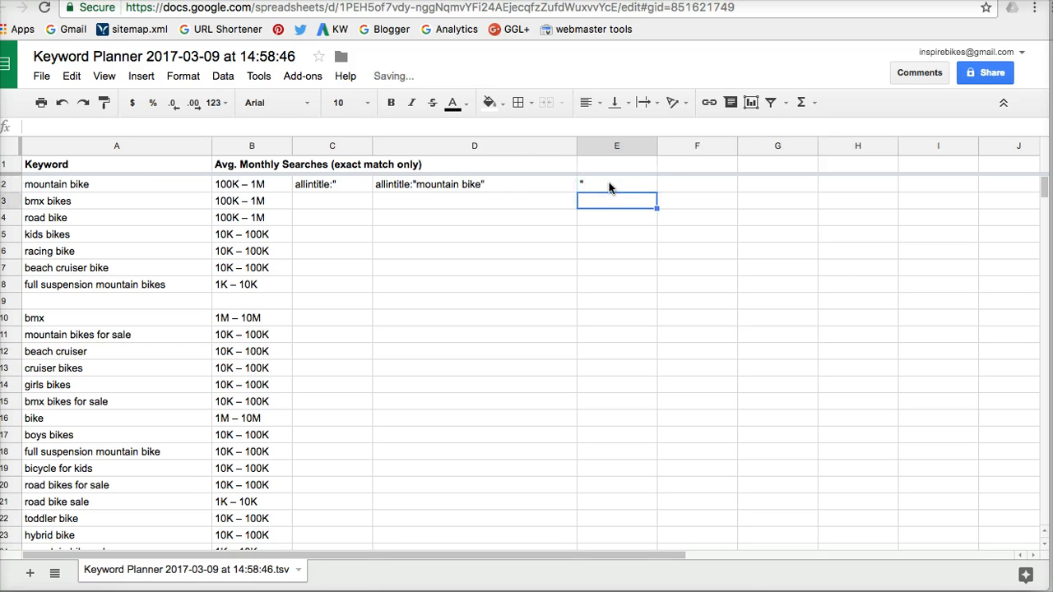
left_click(523, 183)
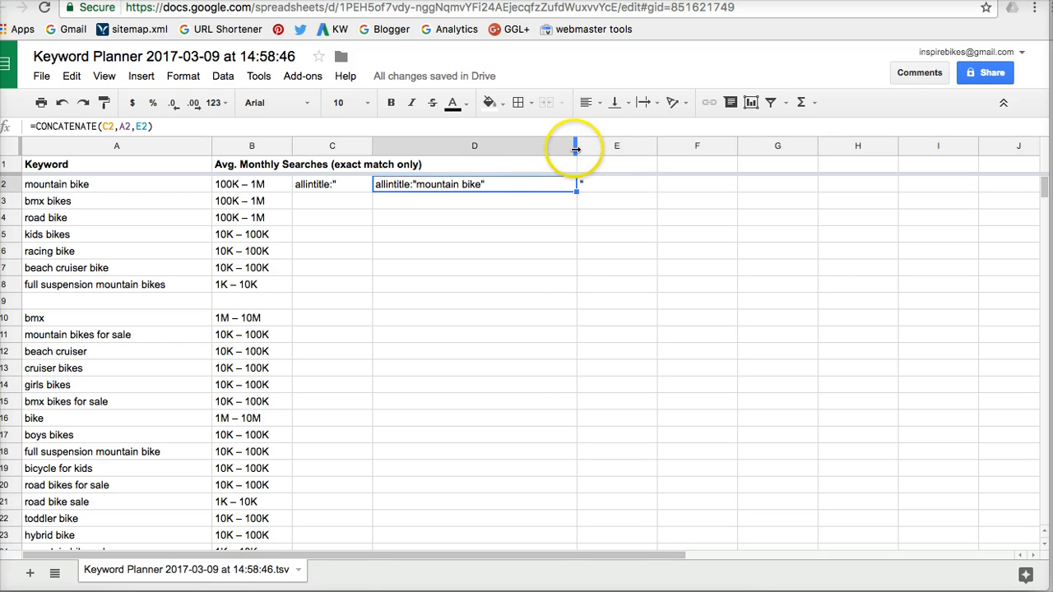
left_click_drag(577, 148, 628, 151)
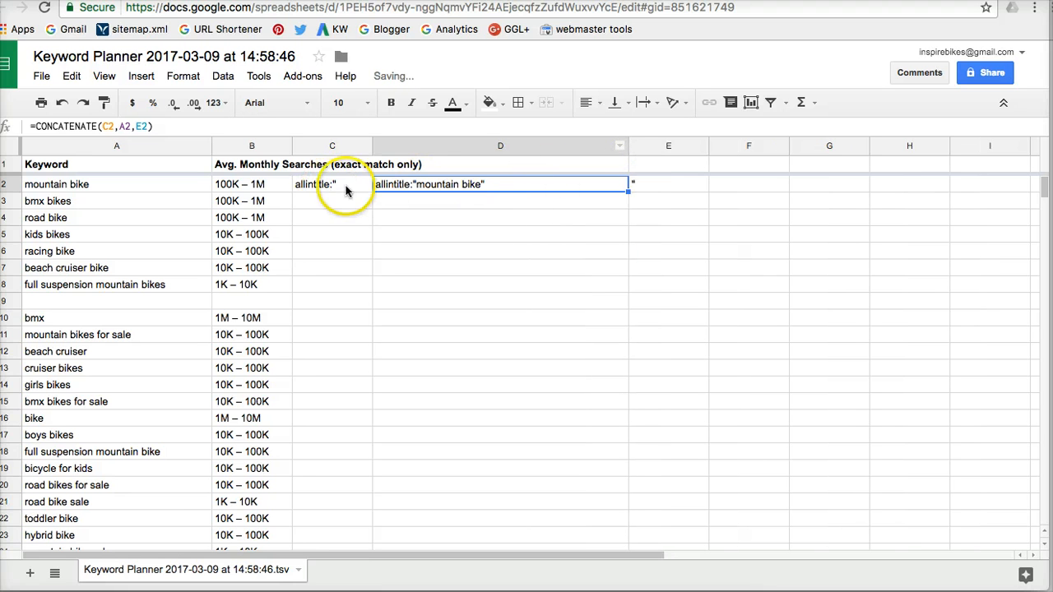
Step: Add the header "Enter into Google" in cell D1 above the combined search query
left_click(463, 164)
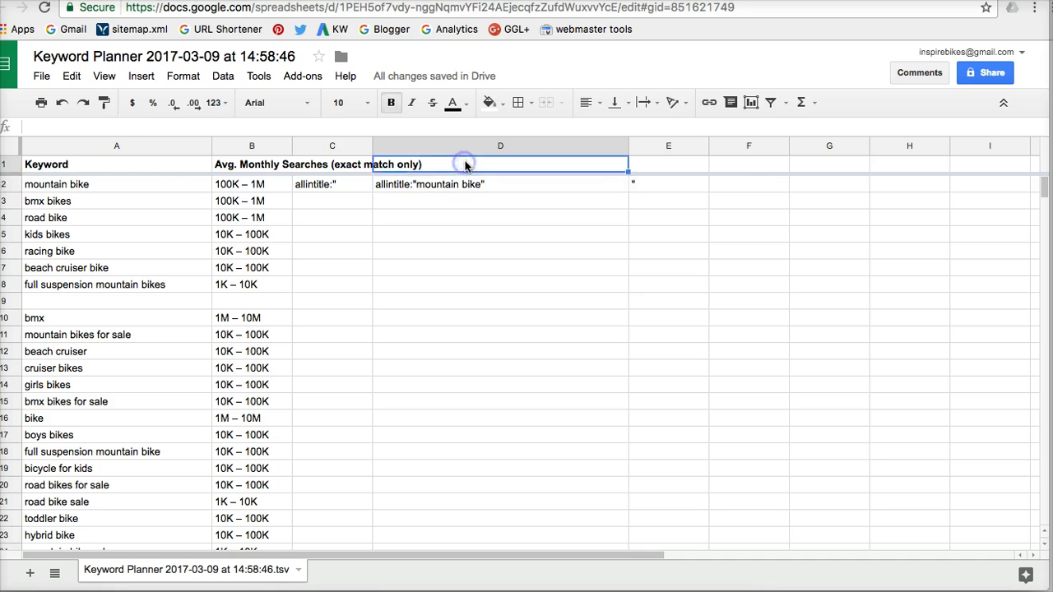
type("Enter")
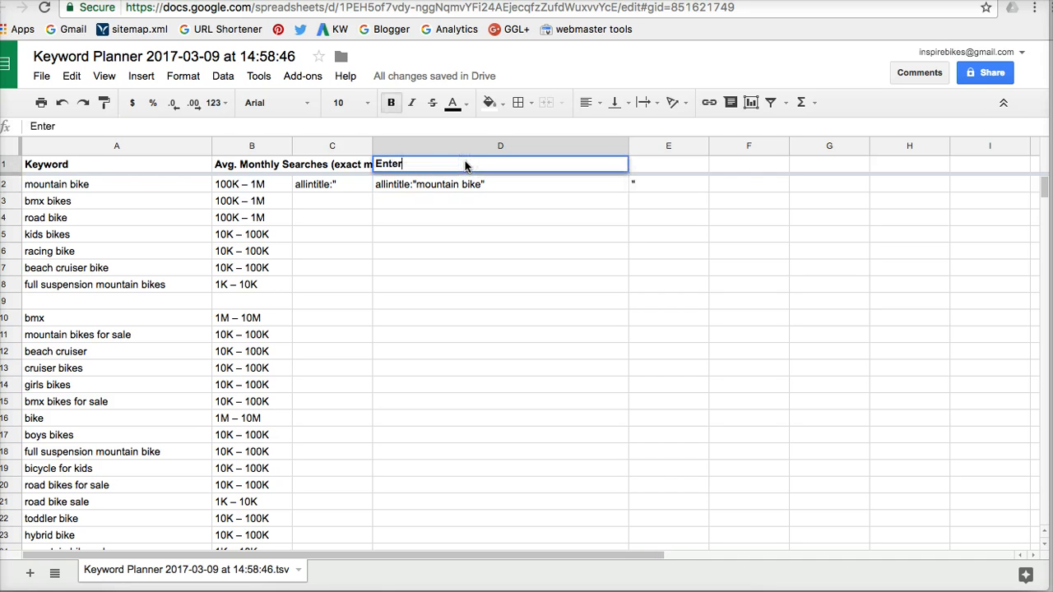
type(" into Google")
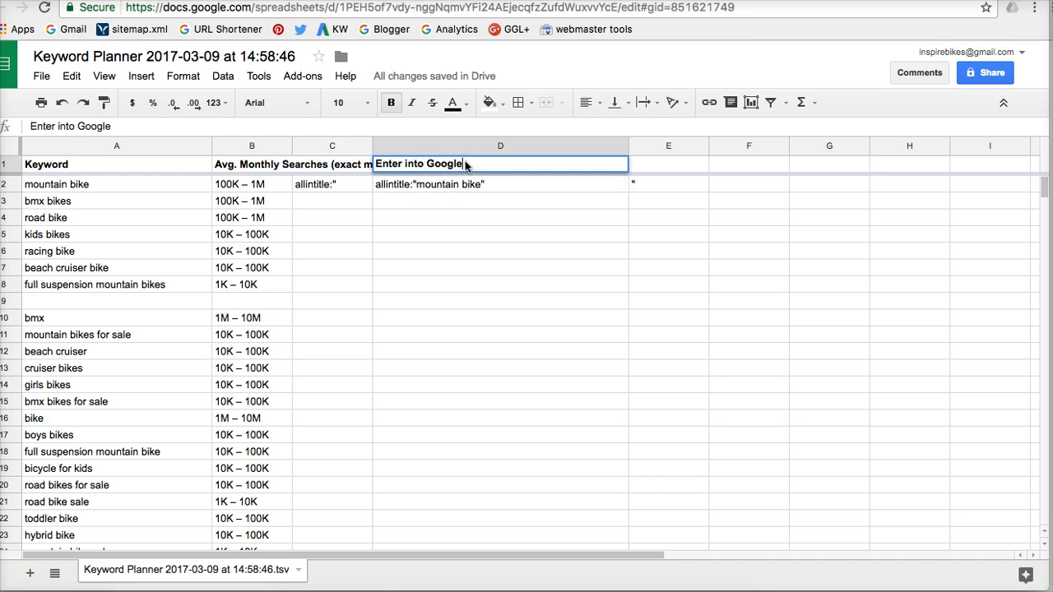
key("Return")
Step: Search Google in a new browser tab for the mountain bike query copied from D2 and check its result count
left_click(509, 188)
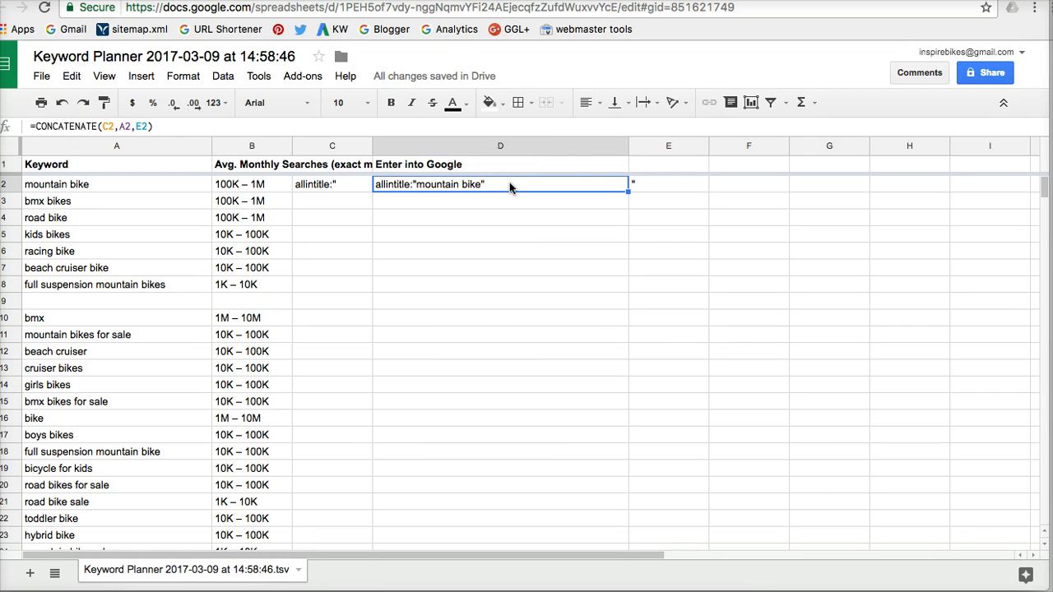
key("super+c")
key("super+t")
key("super+v")
key("Return")
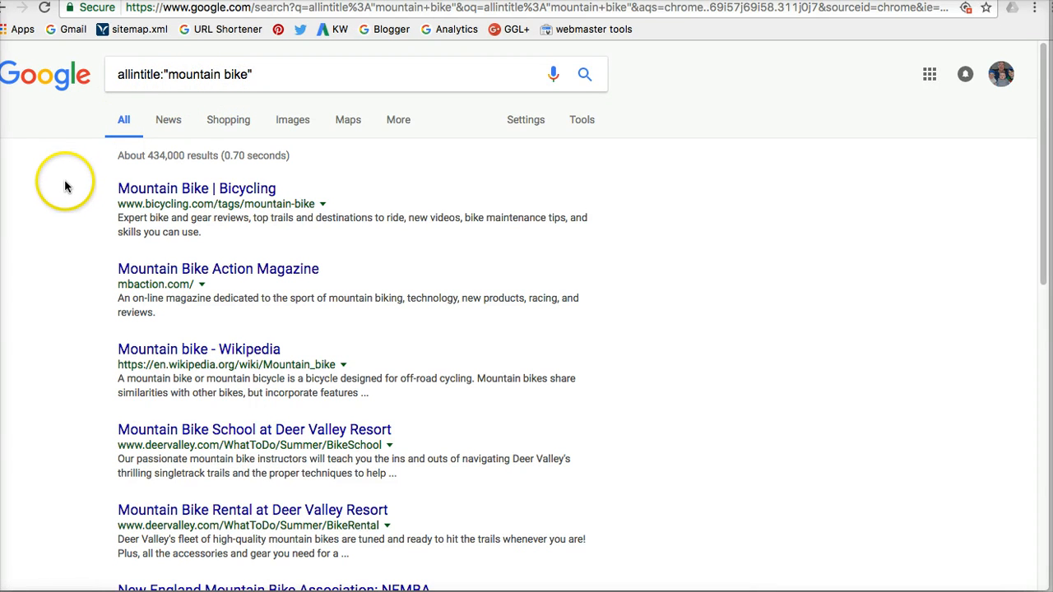
left_click(107, 120)
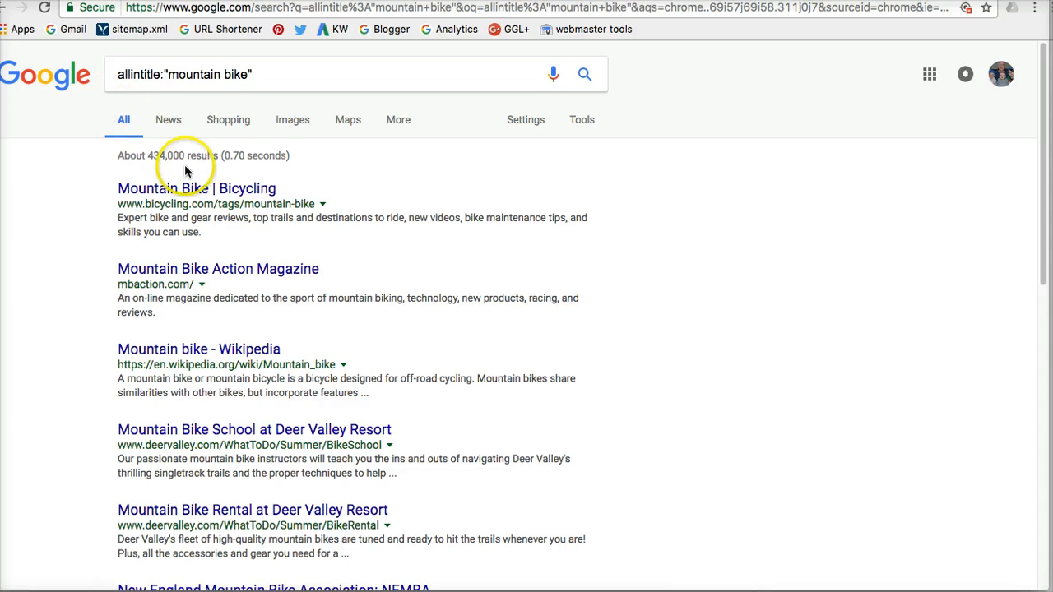
double_click(156, 156)
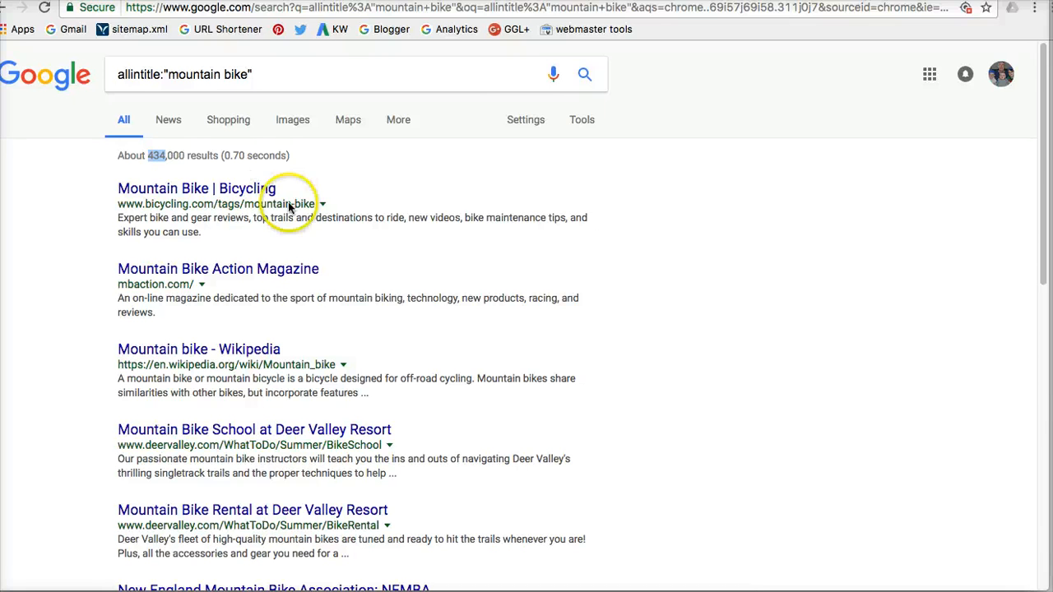
Step: Return to the keyword spreadsheet and enter 434000 in F2 as the result count for mountain bike
key("ctrl+shift+Tab")
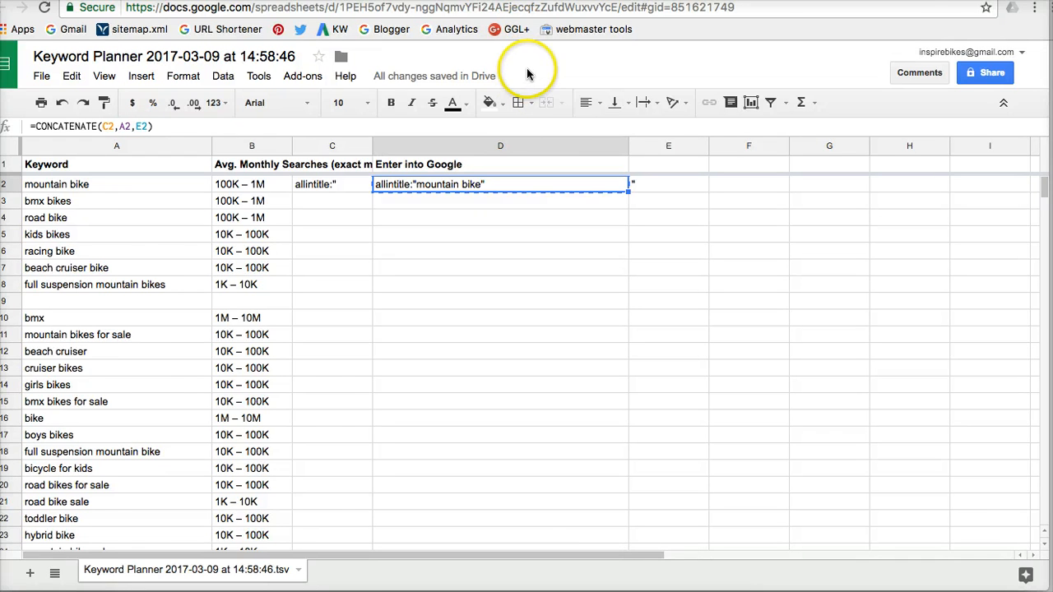
key("ctrl+Tab")
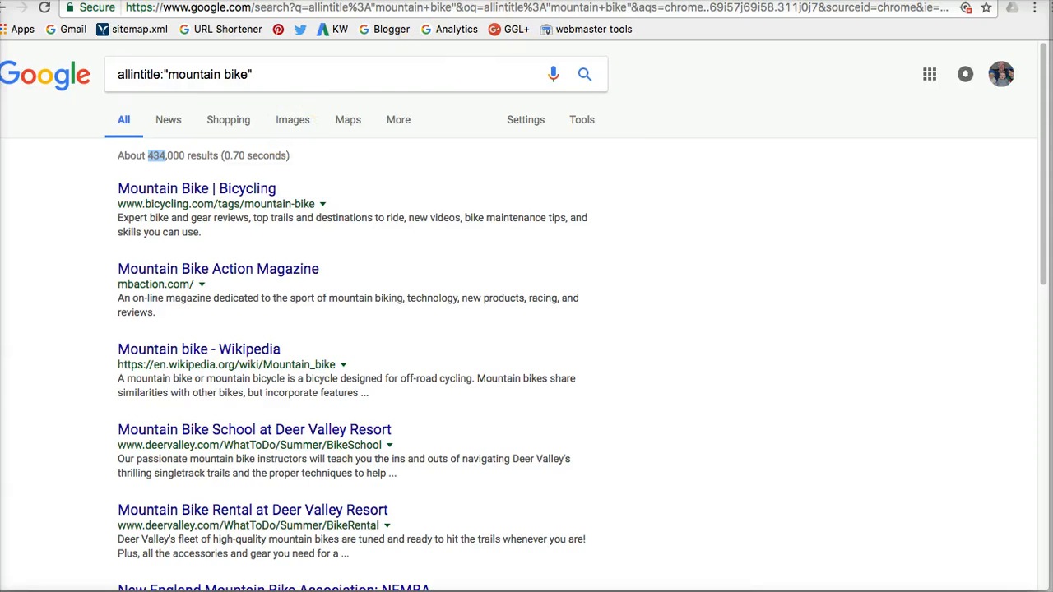
key("ctrl+shift+Tab")
left_click(749, 185)
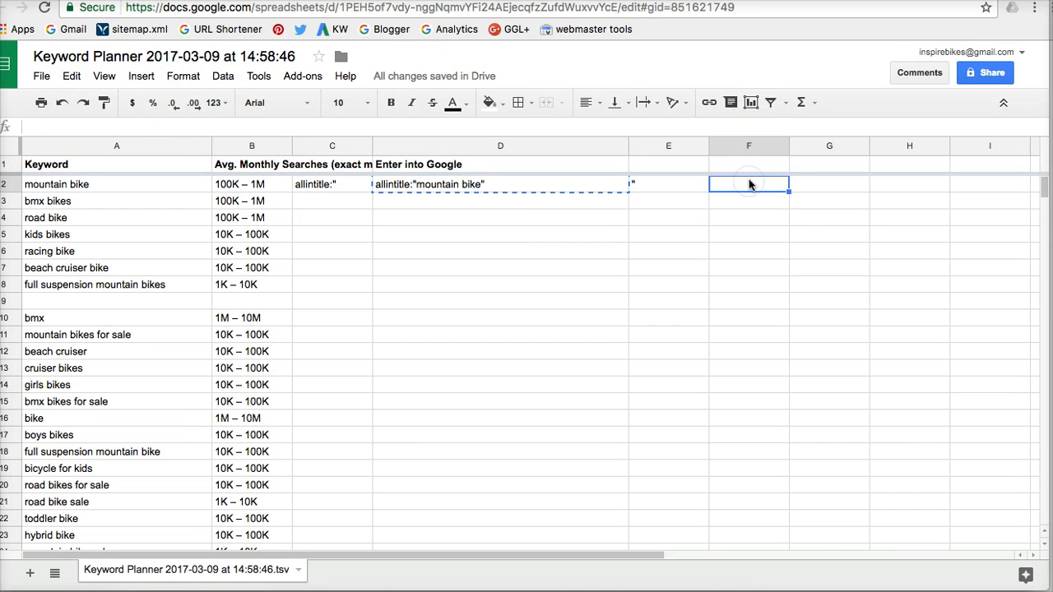
type("434")
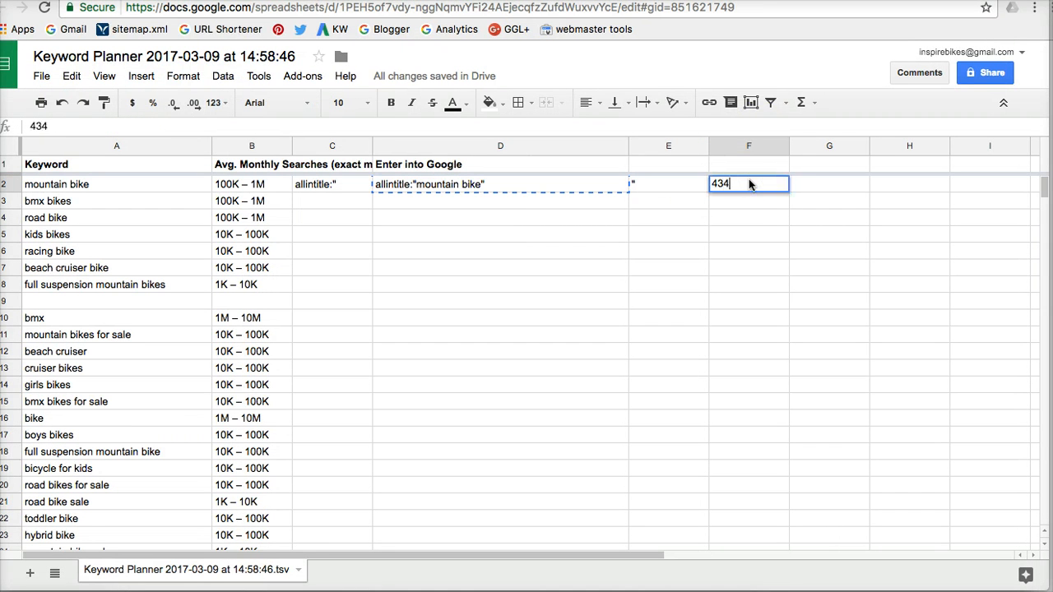
type("000")
key("Return")
Step: Add the header "allintitle" in cell F1 above the result count
left_click(752, 168)
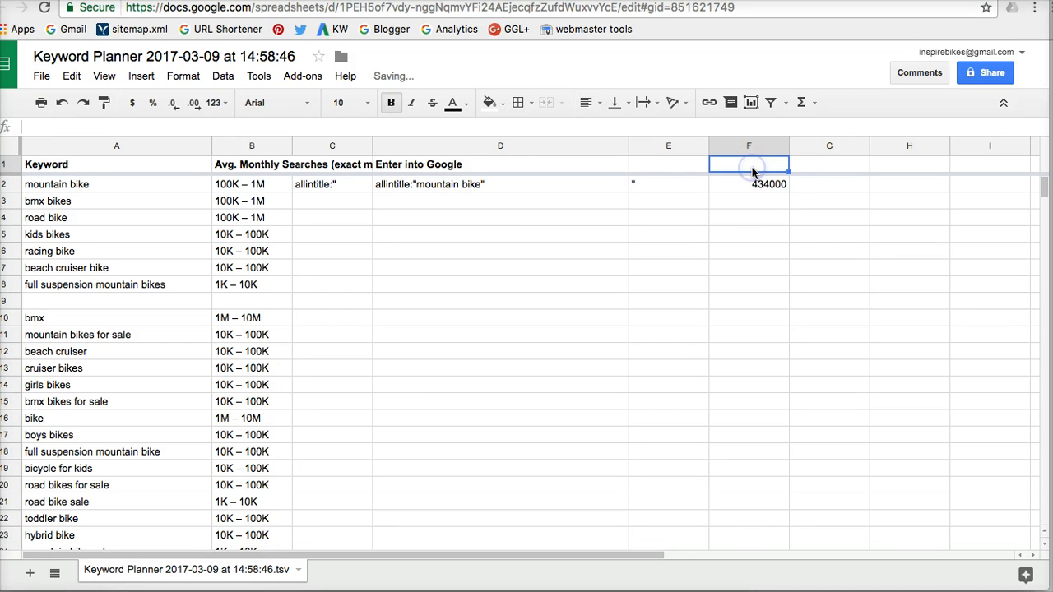
type("allintit")
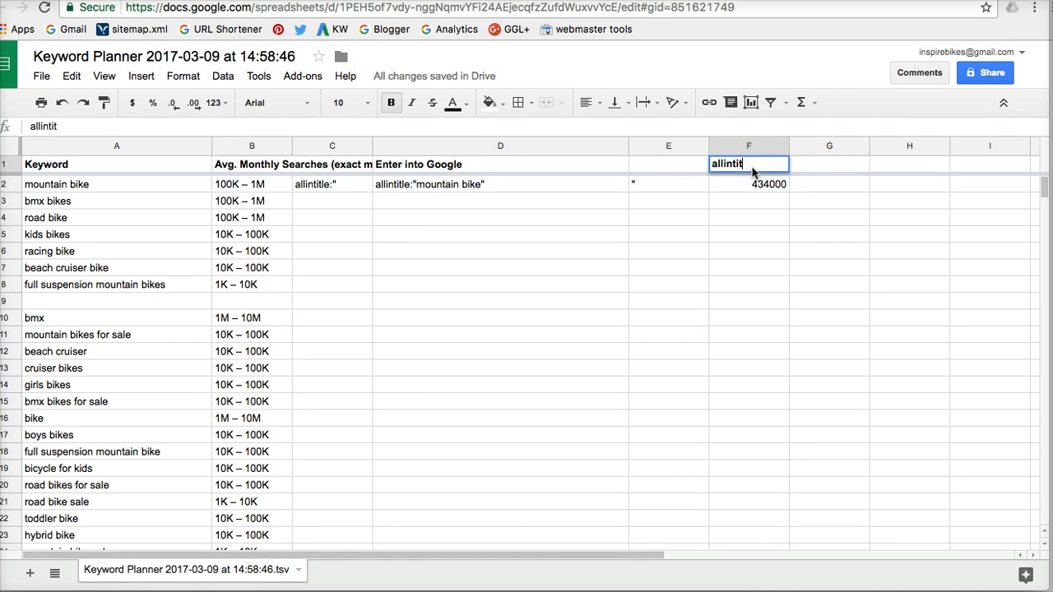
type("le")
key("Return")
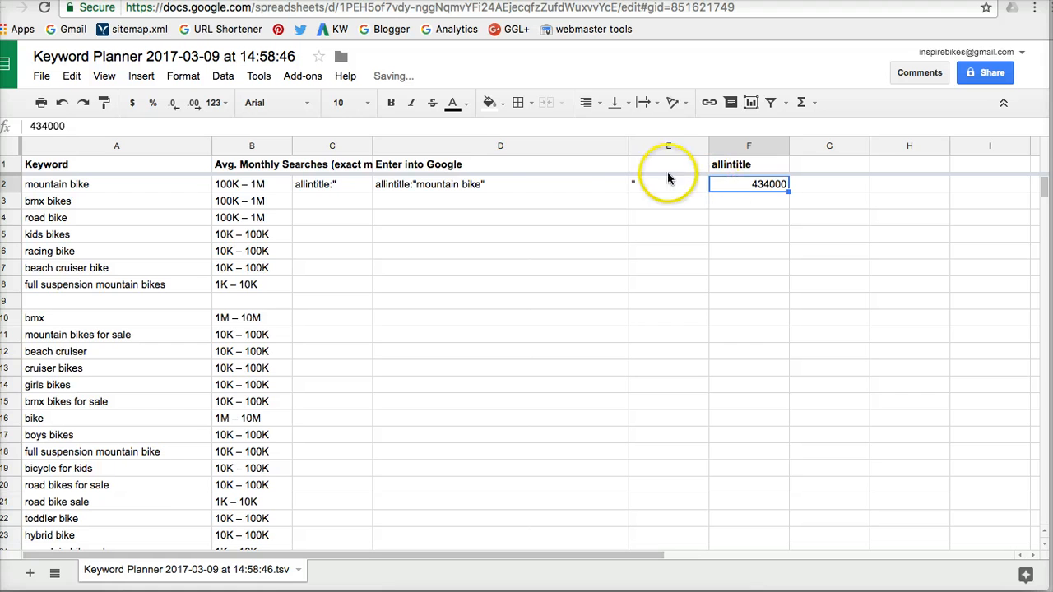
Step: Fill the prefix, formula and closing quote in C2:E2 down through row 8 for the remaining seed keywords
left_click_drag(346, 183, 639, 184)
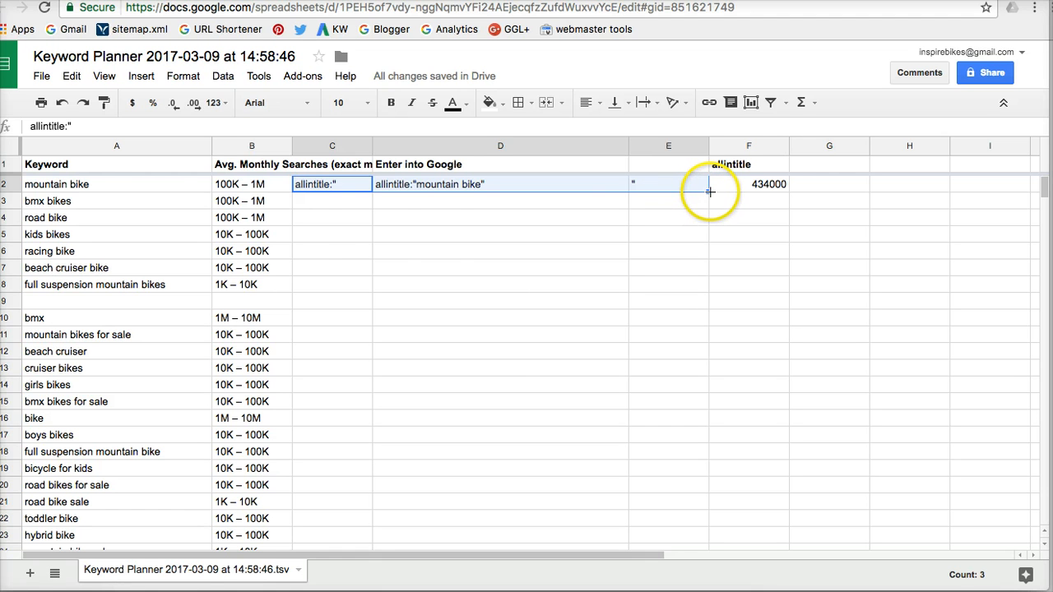
double_click(710, 190)
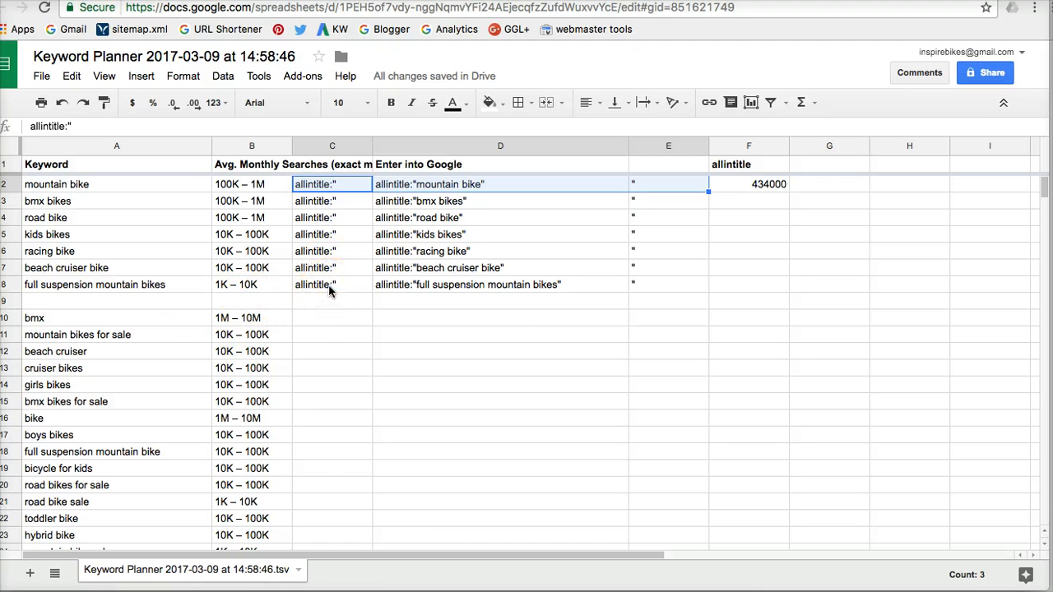
Step: Delete the blank row 9 between the seed keywords and the bmx keyword
left_click(10, 301)
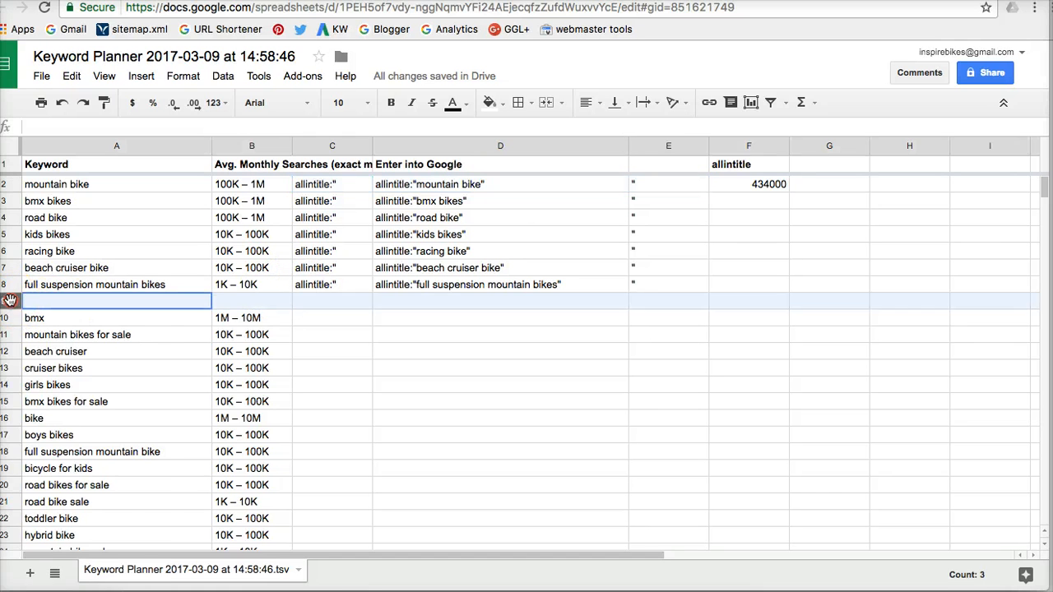
right_click(9, 299)
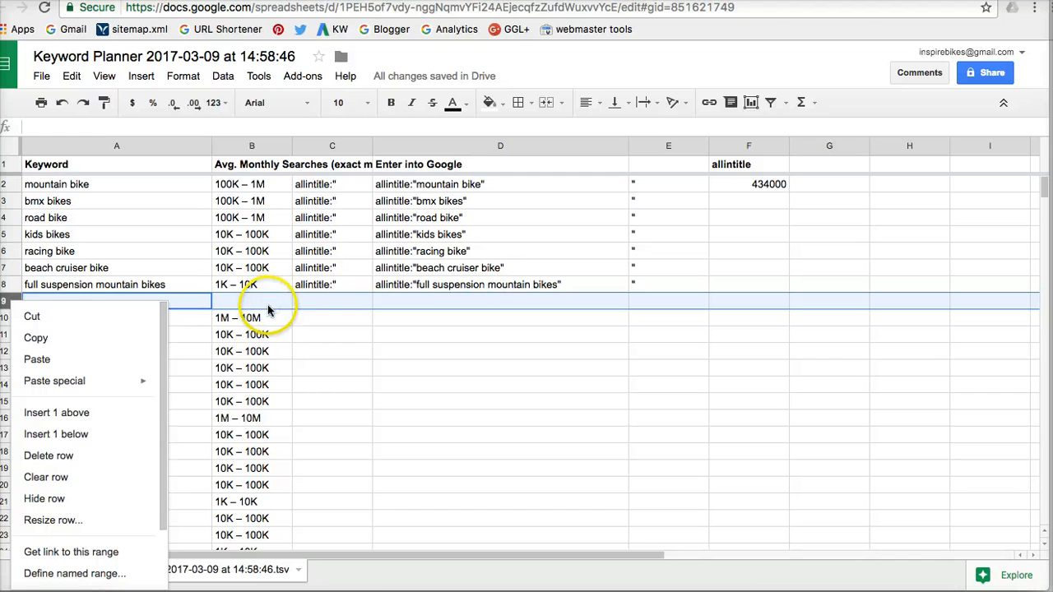
left_click(68, 458)
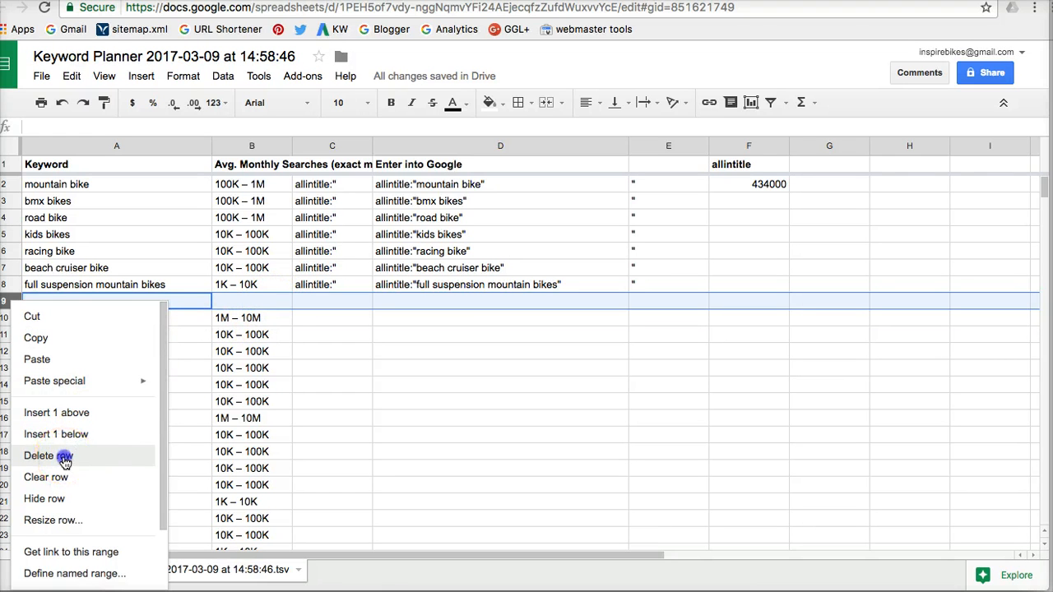
Step: Fill the allintitle prefix, search query formula and closing quote from C8:E8 down through all the remaining keyword rows
left_click(288, 370)
left_click_drag(337, 285, 641, 287)
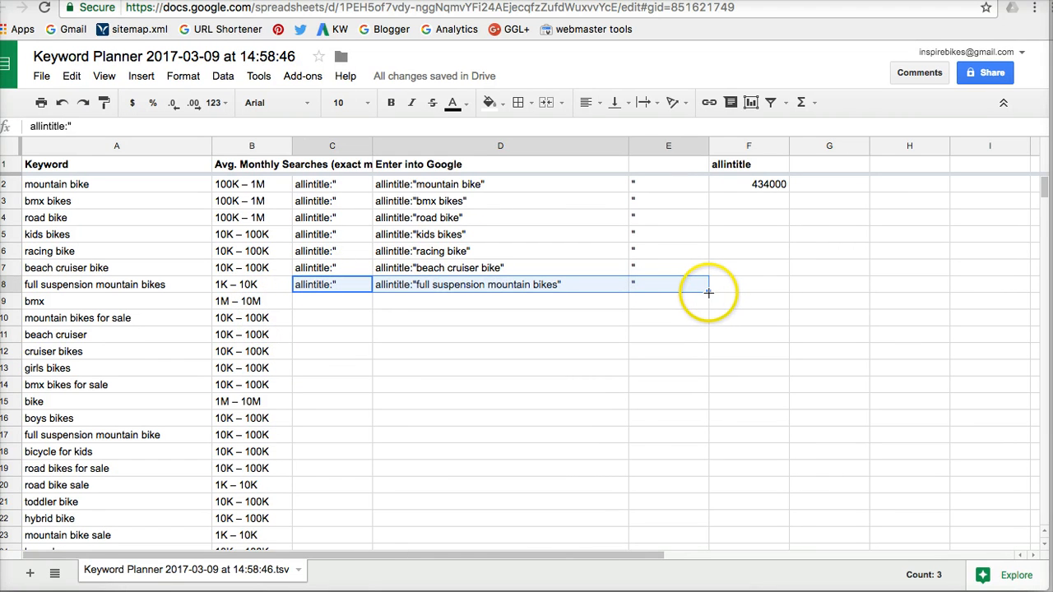
double_click(708, 293)
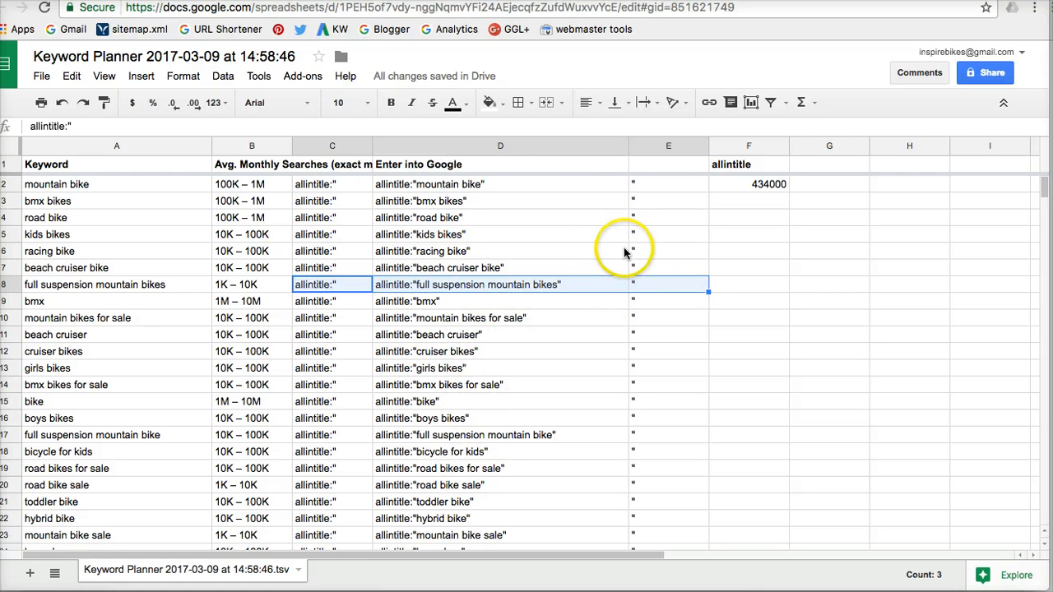
left_click(589, 239)
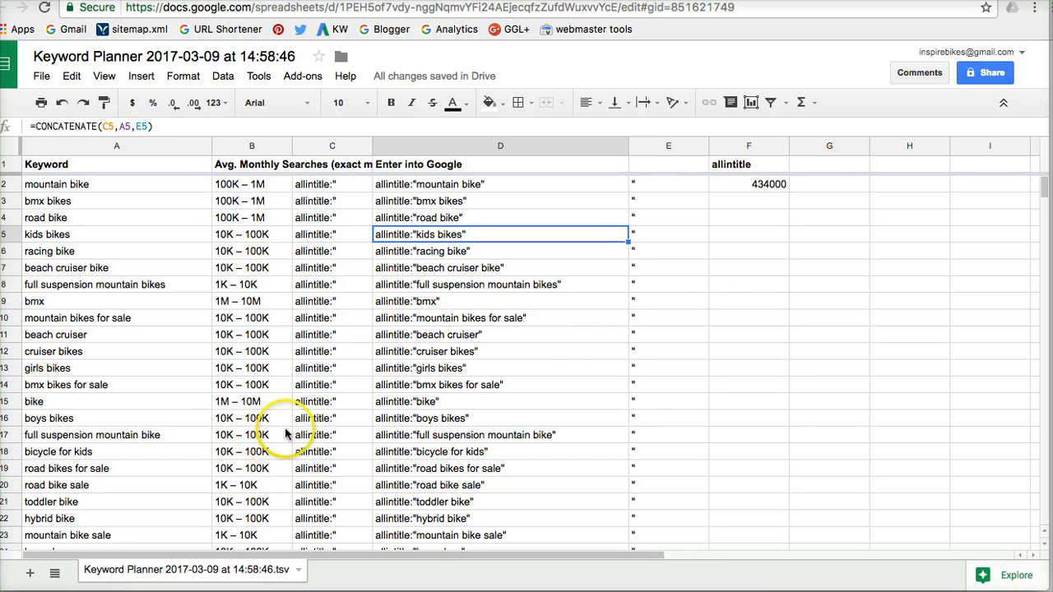
Step: Delete the entire rows for the broad keywords bmx and bike from the keyword list
left_click(115, 307)
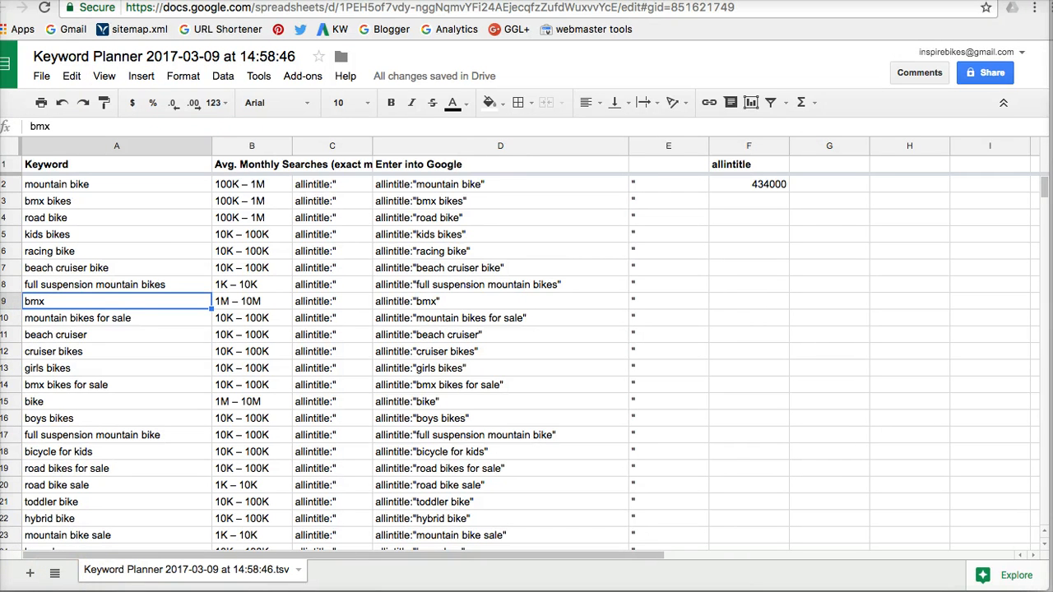
right_click(14, 302)
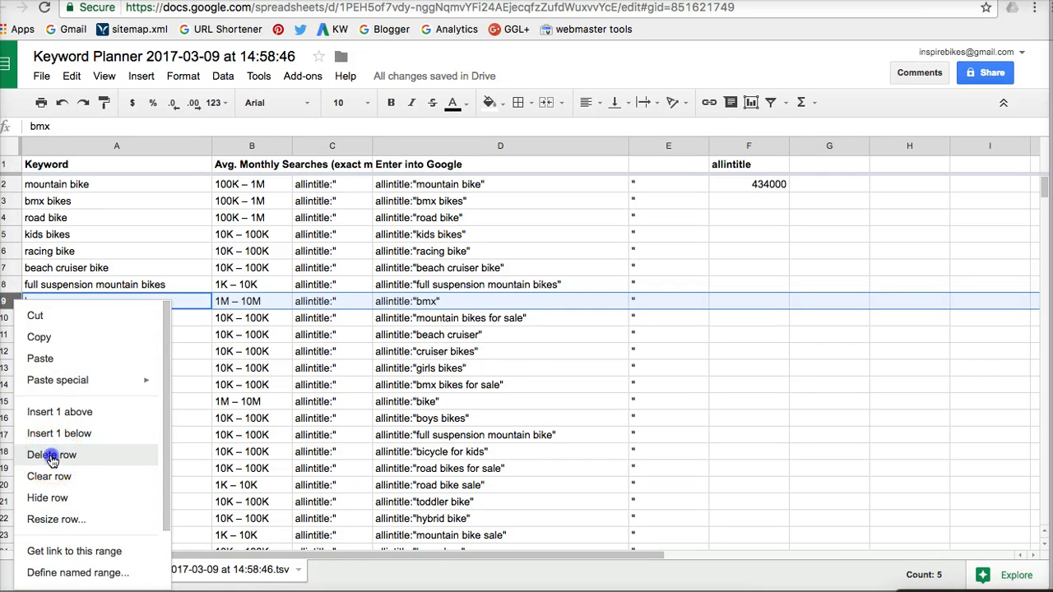
left_click(52, 457)
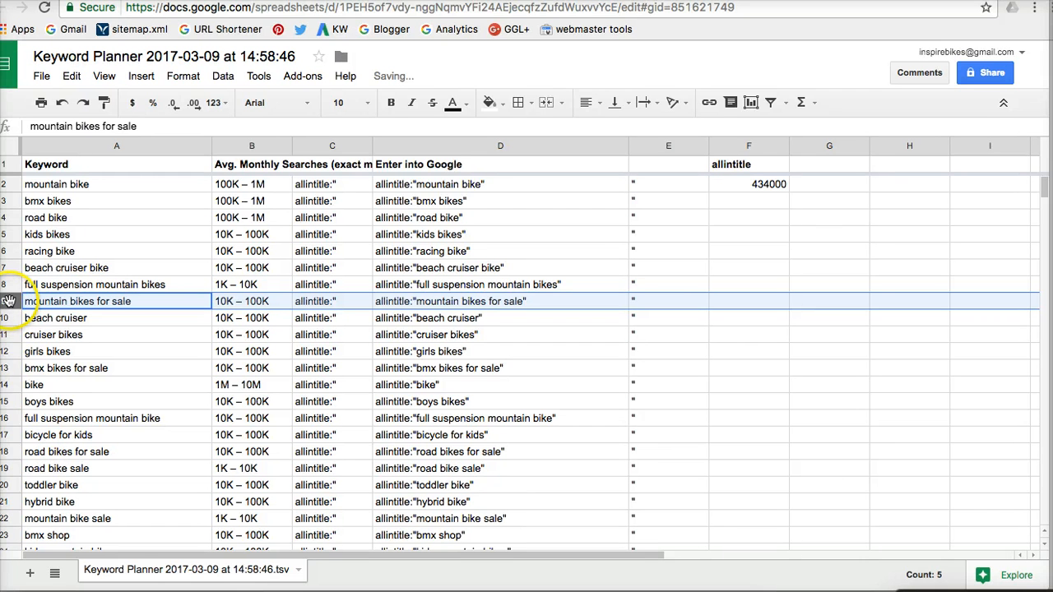
left_click(6, 384)
right_click(7, 385)
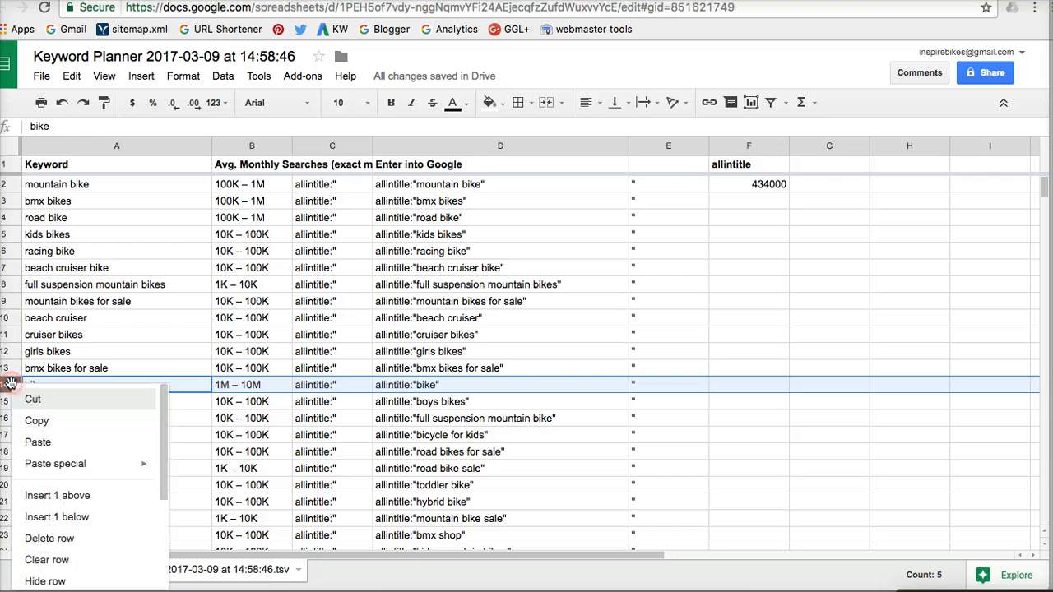
left_click(51, 537)
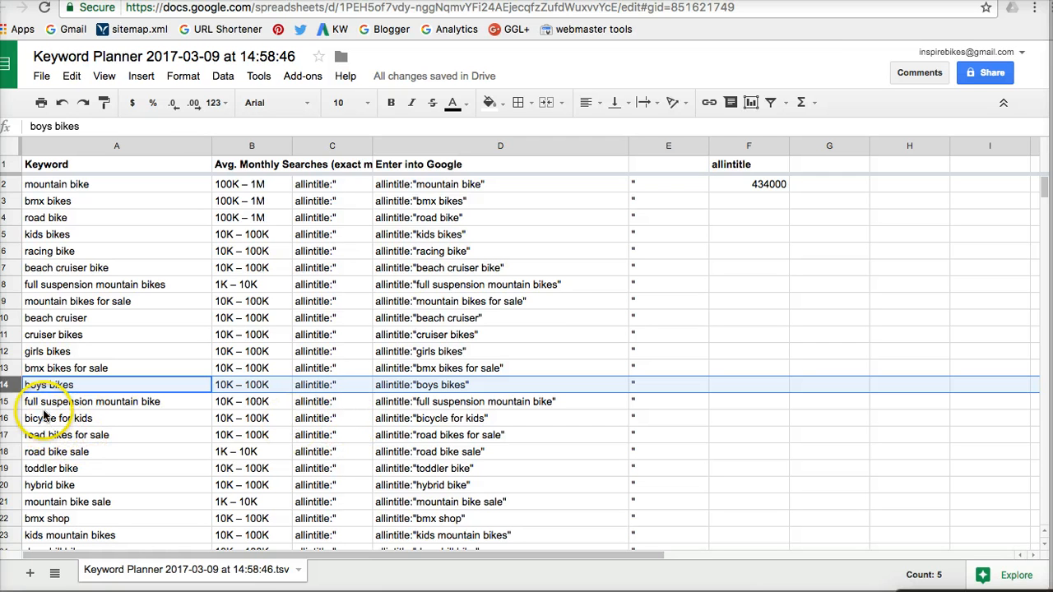
left_click(126, 403)
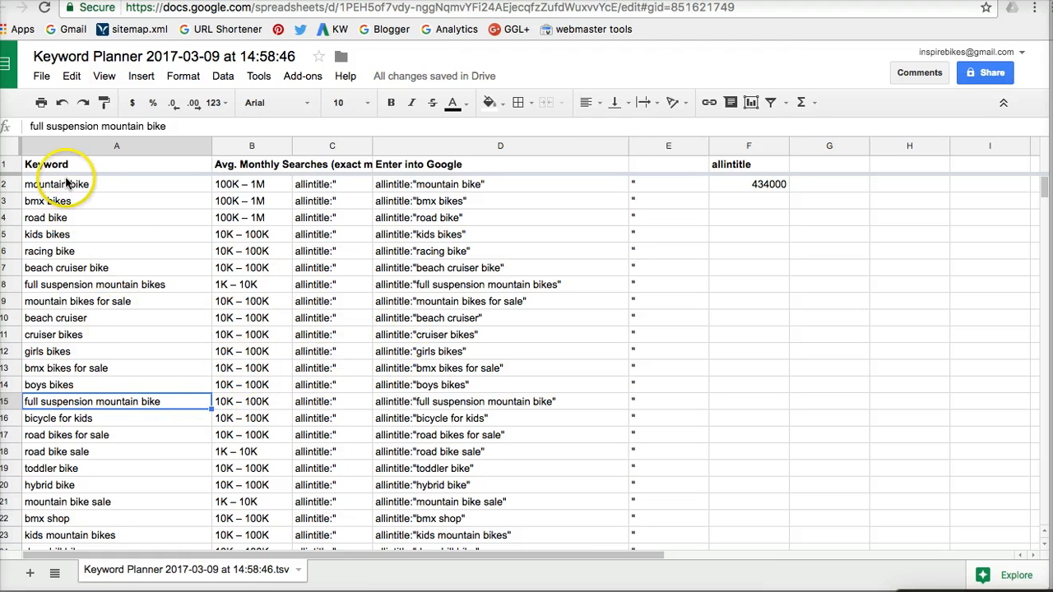
left_click(743, 200)
left_click_drag(746, 184, 757, 264)
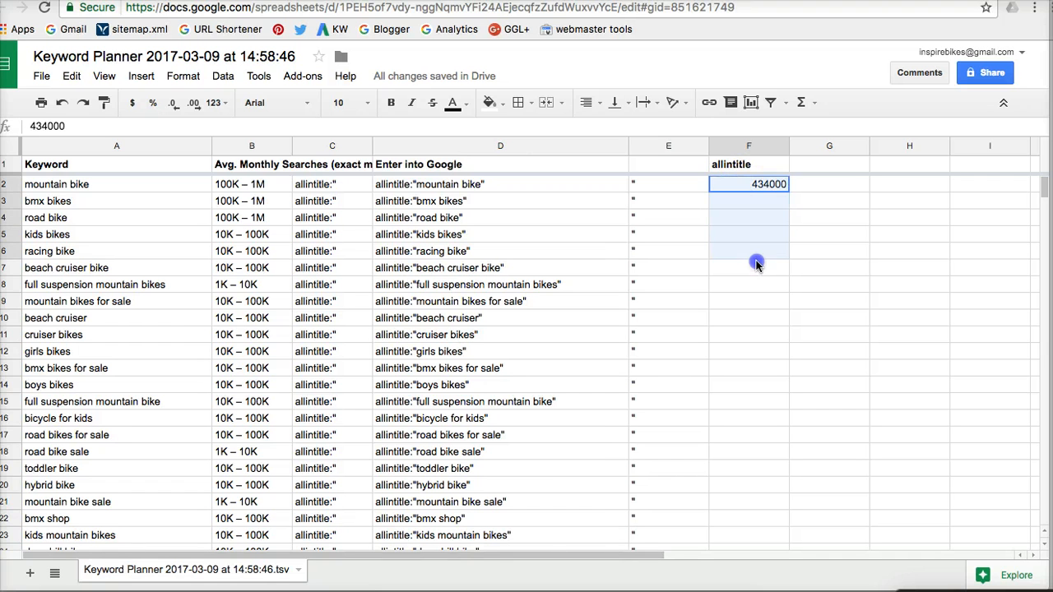
left_click(754, 264)
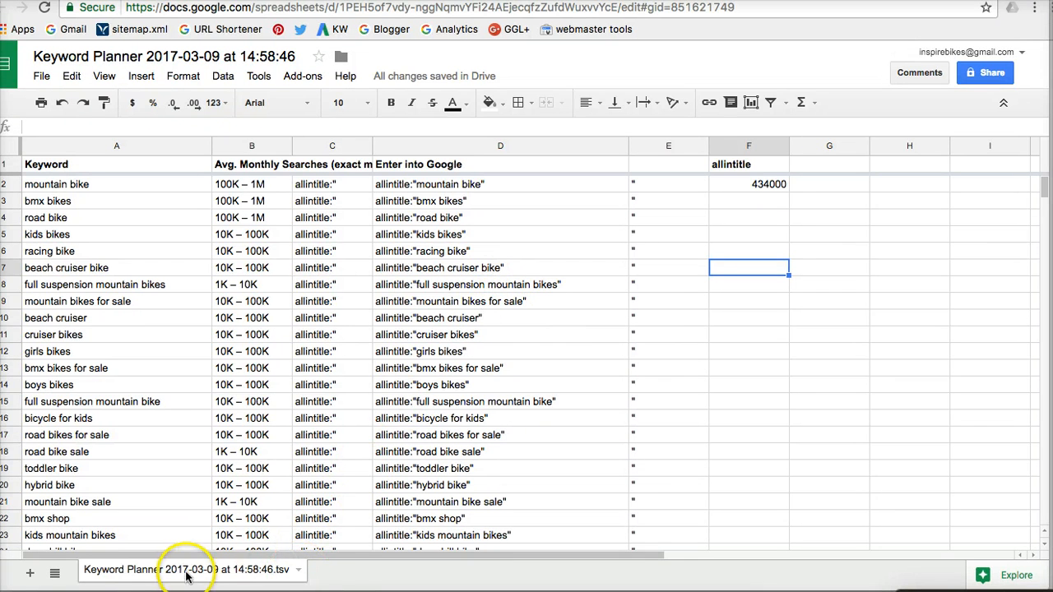
Step: Duplicate the keyword sheet as a copy named Original and return to the source sheet
left_click(299, 574)
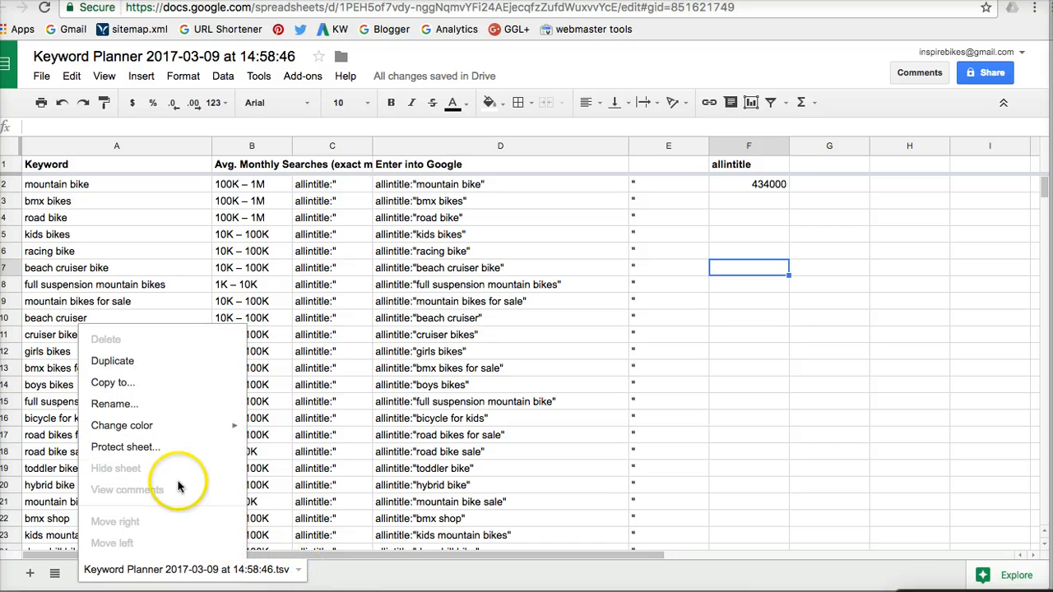
left_click(125, 368)
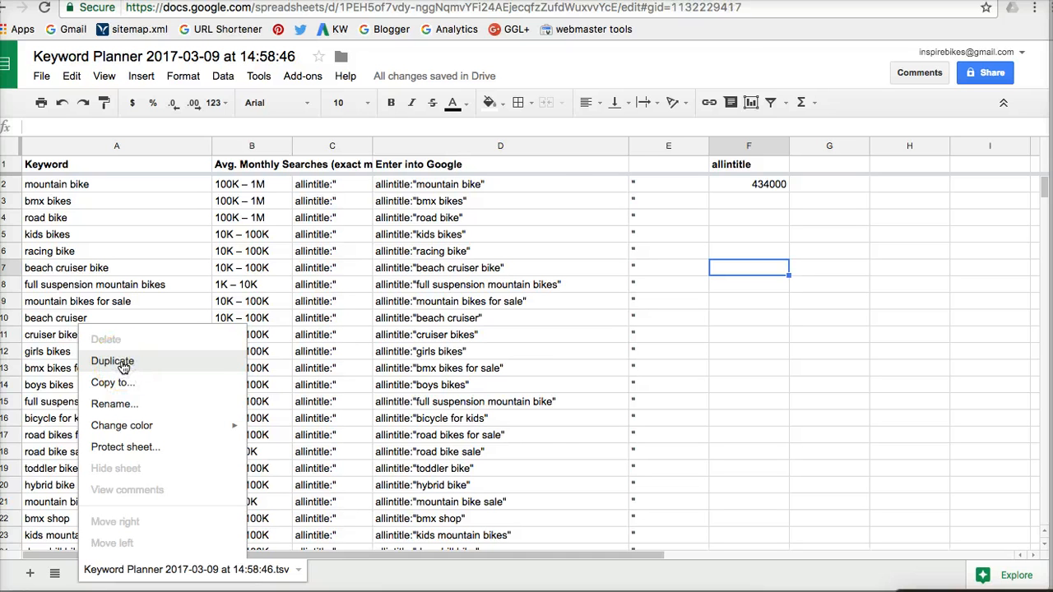
double_click(420, 567)
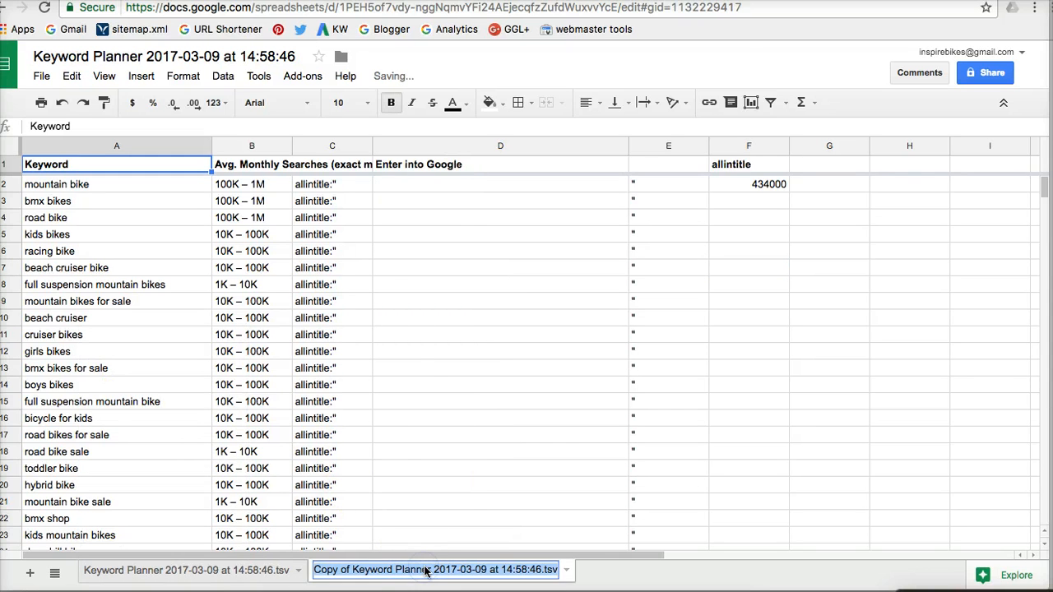
type("Origina")
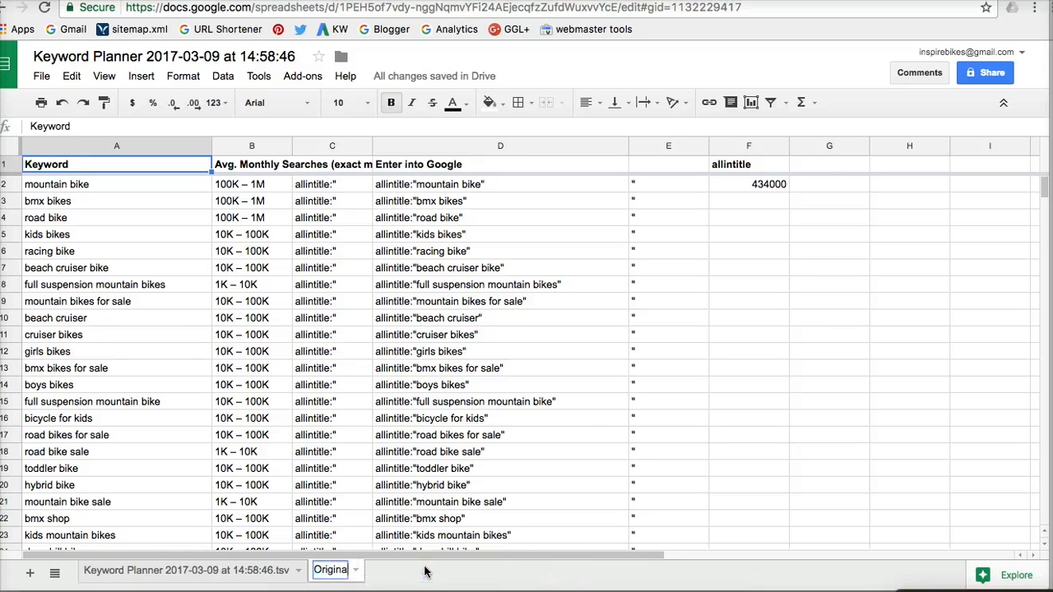
type("l")
key("Return")
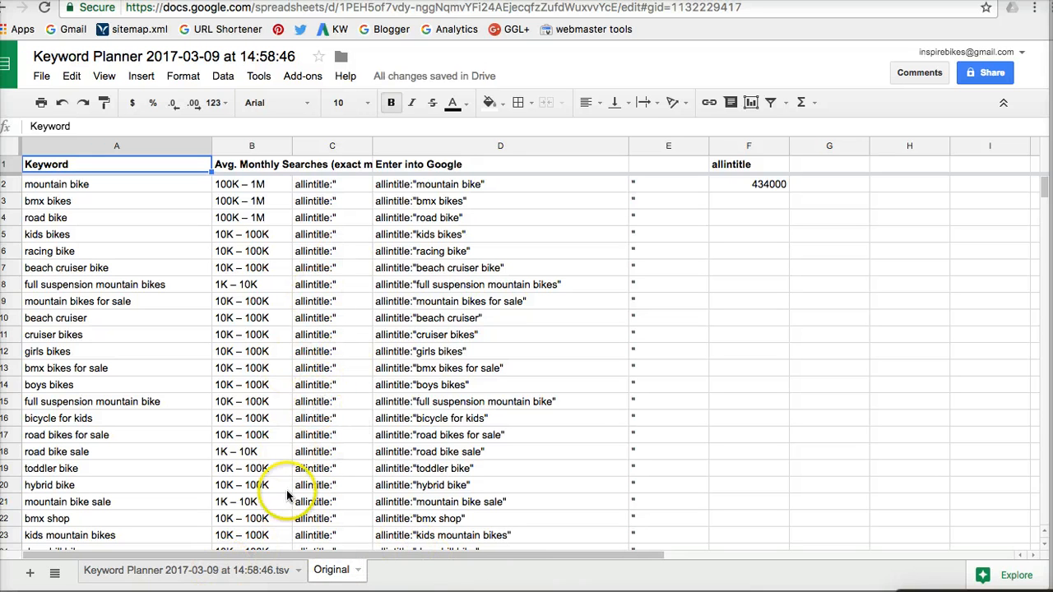
left_click(189, 576)
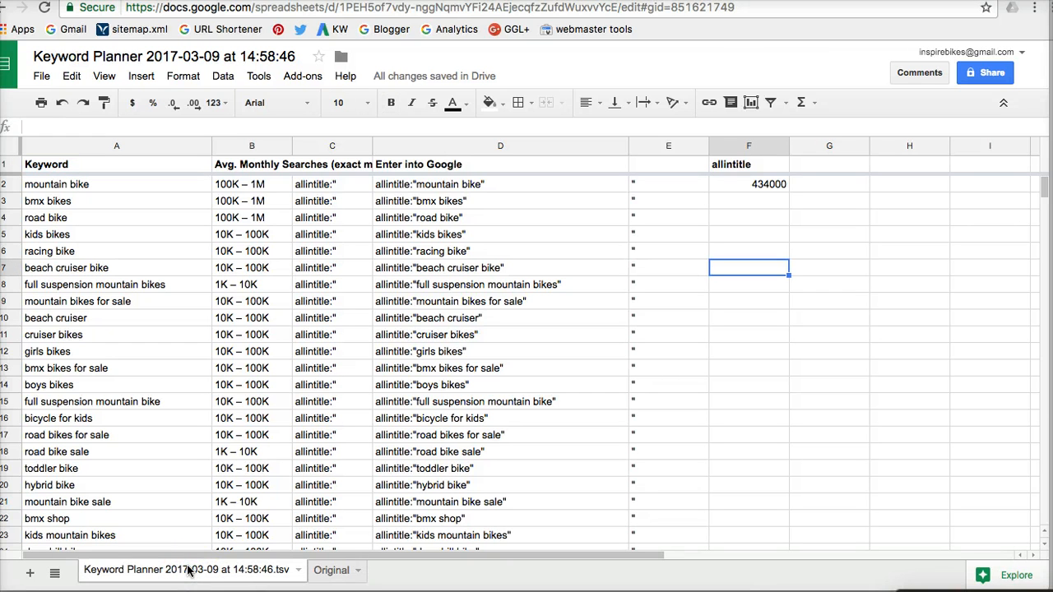